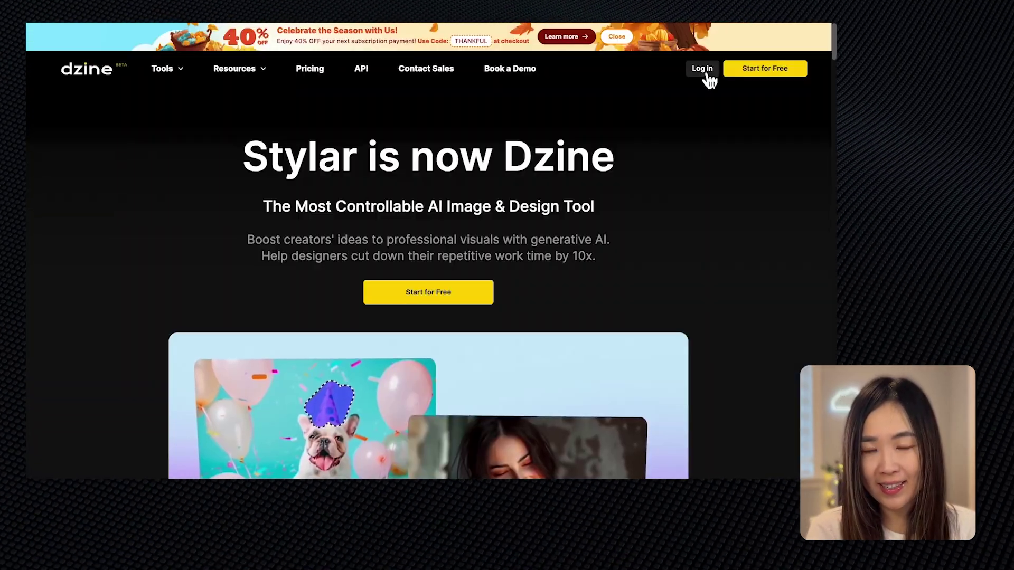
Log in and create a new project on a square 1:1 canvas of 1536 × 1536
{"action": "left_click", "coordinate": [707, 79]}
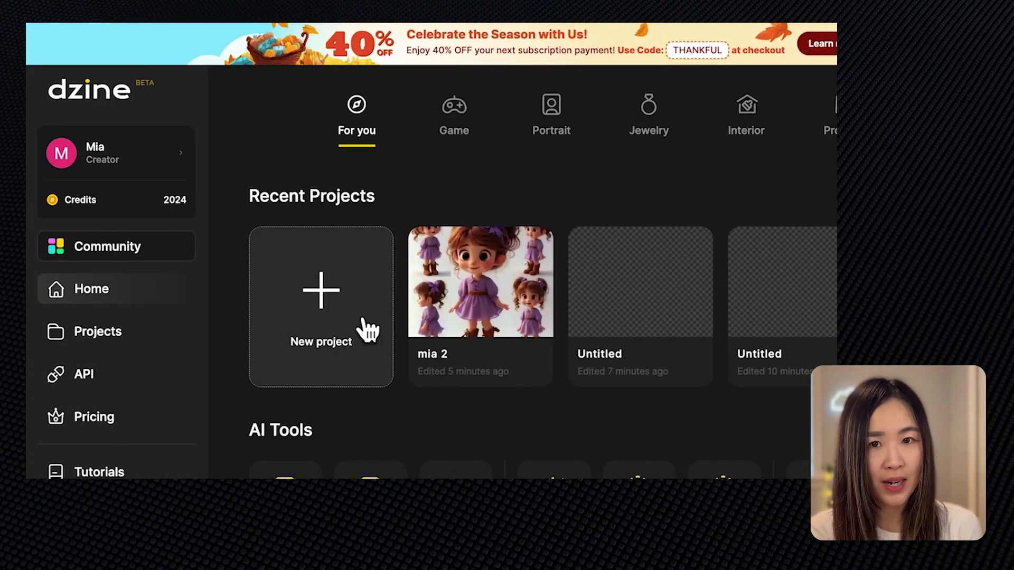
{"action": "left_click", "coordinate": [346, 322]}
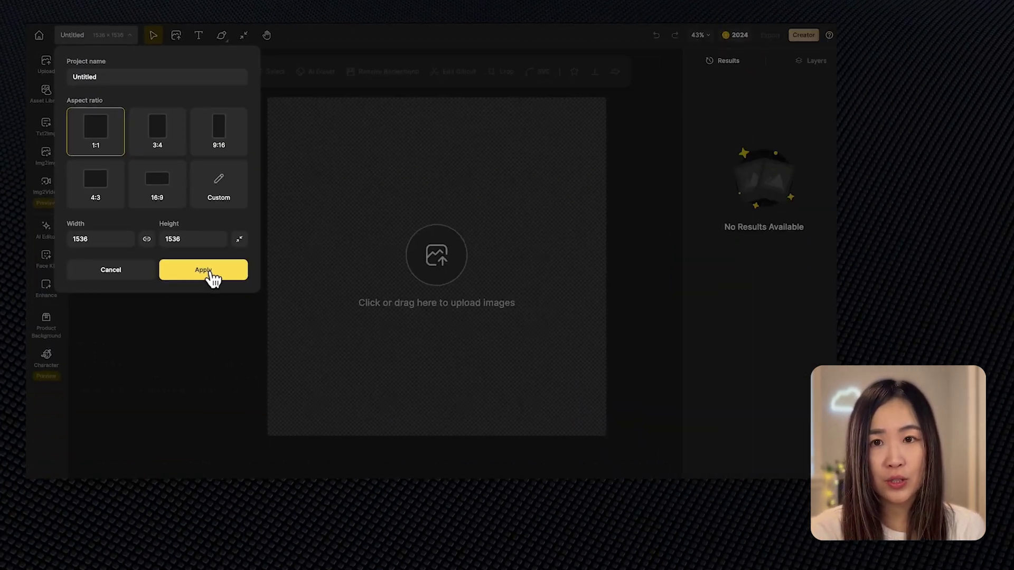
{"action": "left_click", "coordinate": [296, 397]}
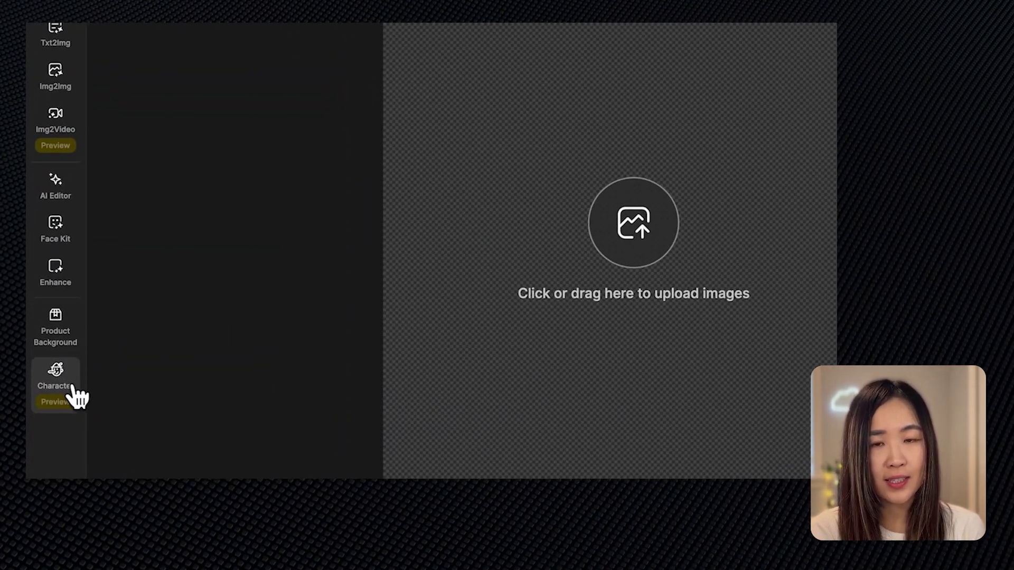
{"action": "left_click", "coordinate": [74, 410]}
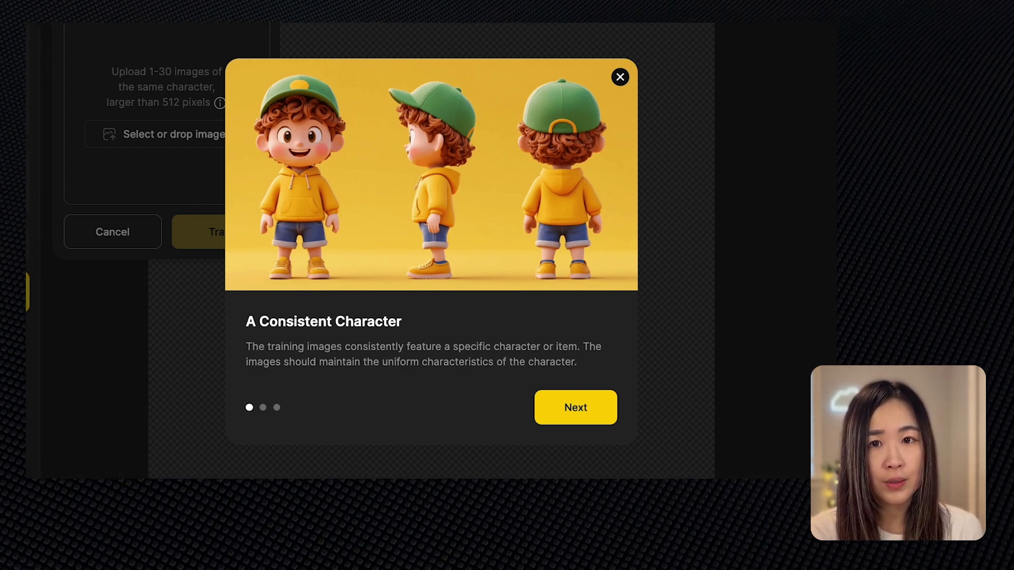
{"action": "left_click", "coordinate": [585, 416]}
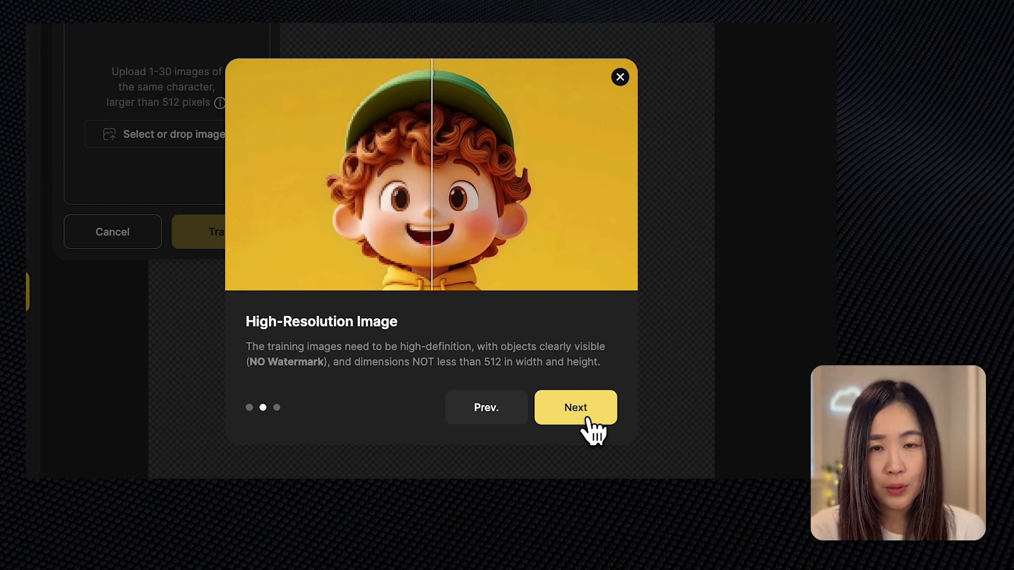
{"action": "left_click", "coordinate": [590, 423]}
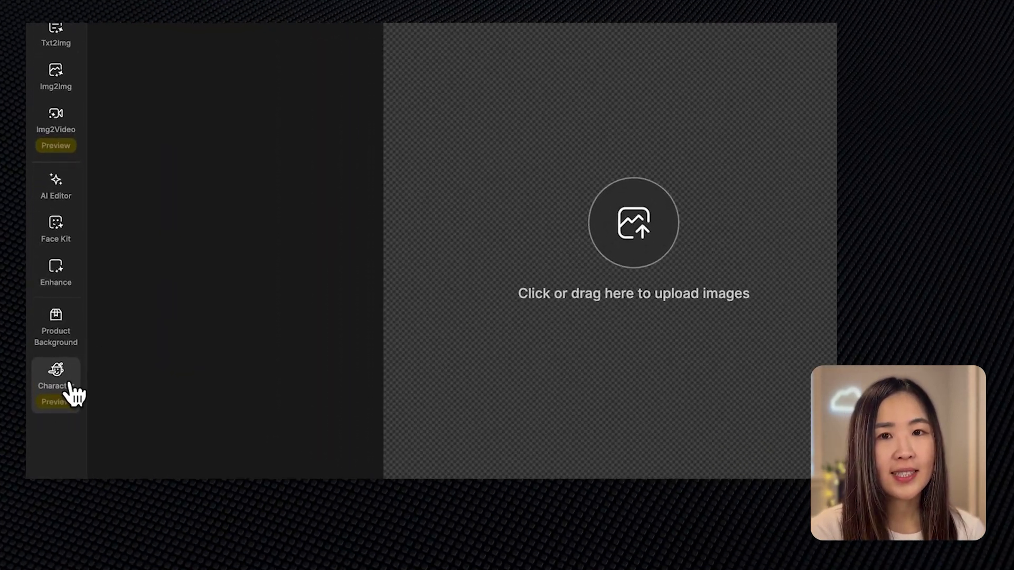
Start a Character Sheet in the Joyful 3D style with the purple-dress girl prompt
{"action": "left_click", "coordinate": [56, 369]}
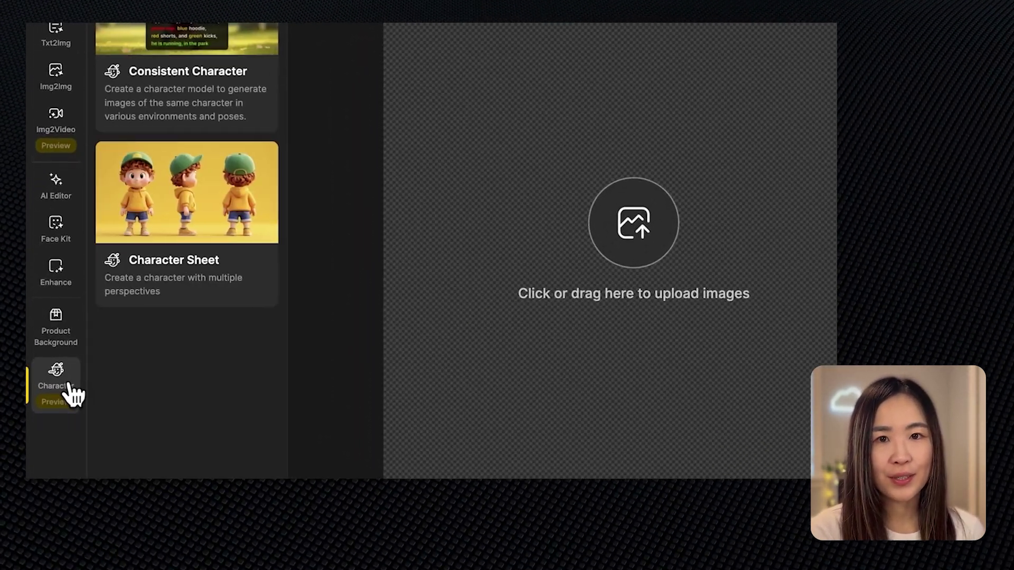
{"action": "left_click", "coordinate": [235, 243]}
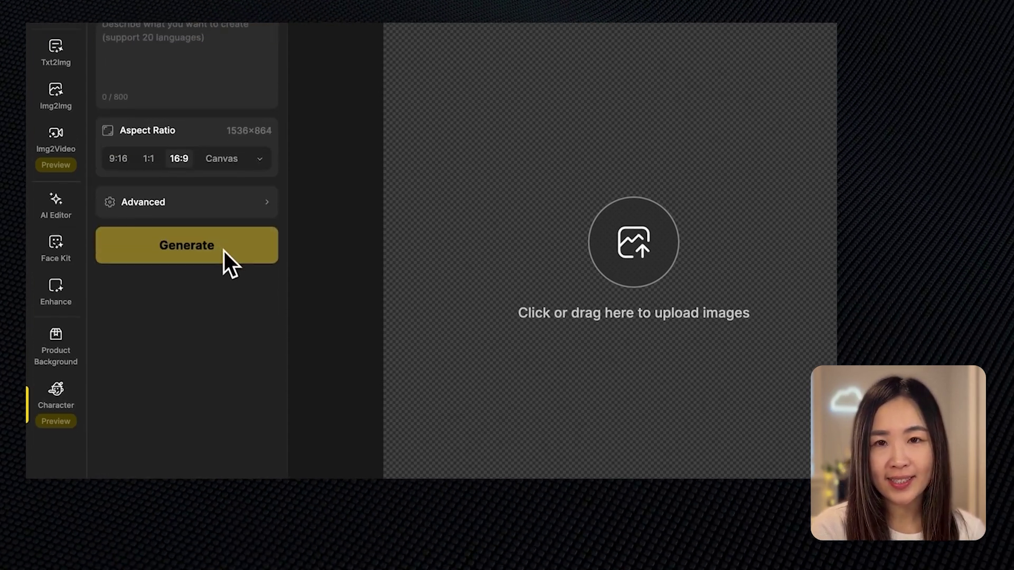
{"action": "left_click", "coordinate": [222, 110]}
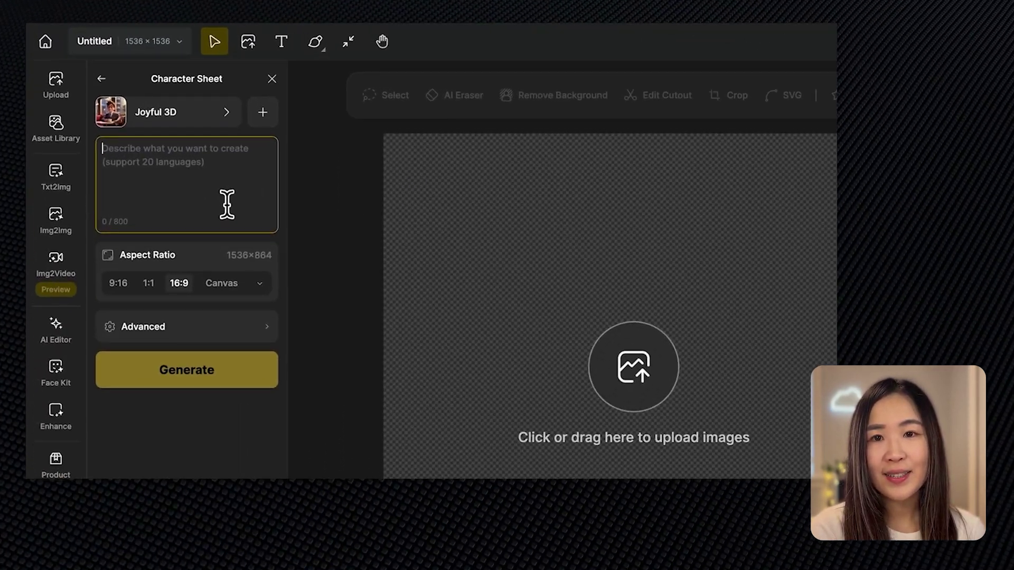
{"action": "type", "text": "a cute little girl with brown wavy hair in a ponytail. She wears a soft purple dress that cascades down to cover her knees, with bishop sleeves, buttons, and a purple ribbon tied around her waist. On her feet are brown boots."}
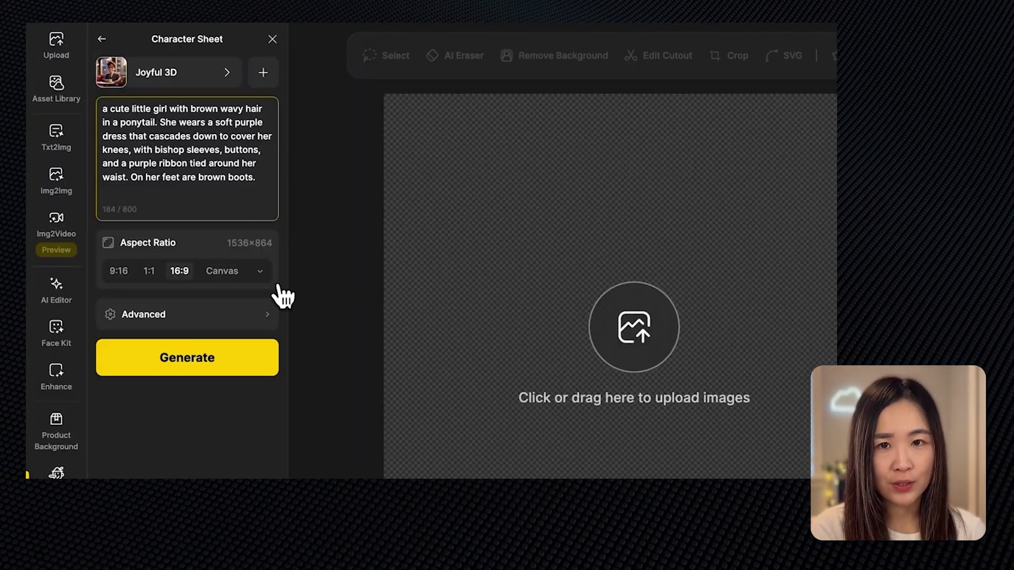
Keep the 16:9 aspect ratio, check the advanced seed settings, and generate the sheets
{"action": "left_click", "coordinate": [262, 273]}
{"action": "mouse_move", "coordinate": [474, 168]}
{"action": "left_mouse_down"}
{"action": "mouse_move", "coordinate": [357, 168]}
{"action": "mouse_move", "coordinate": [460, 168]}
{"action": "mouse_move", "coordinate": [480, 179]}
{"action": "left_mouse_up"}
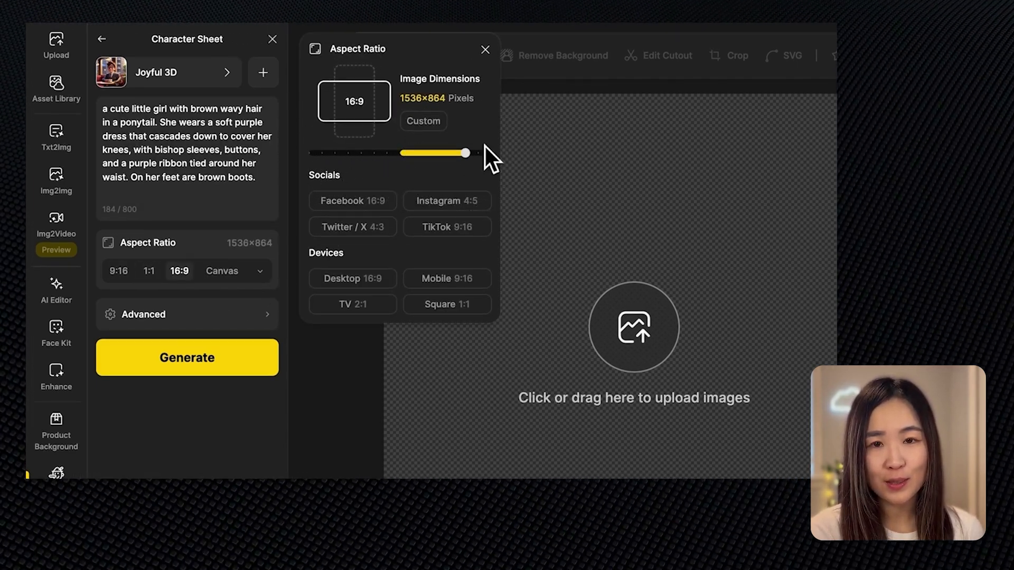
{"action": "left_click", "coordinate": [484, 50]}
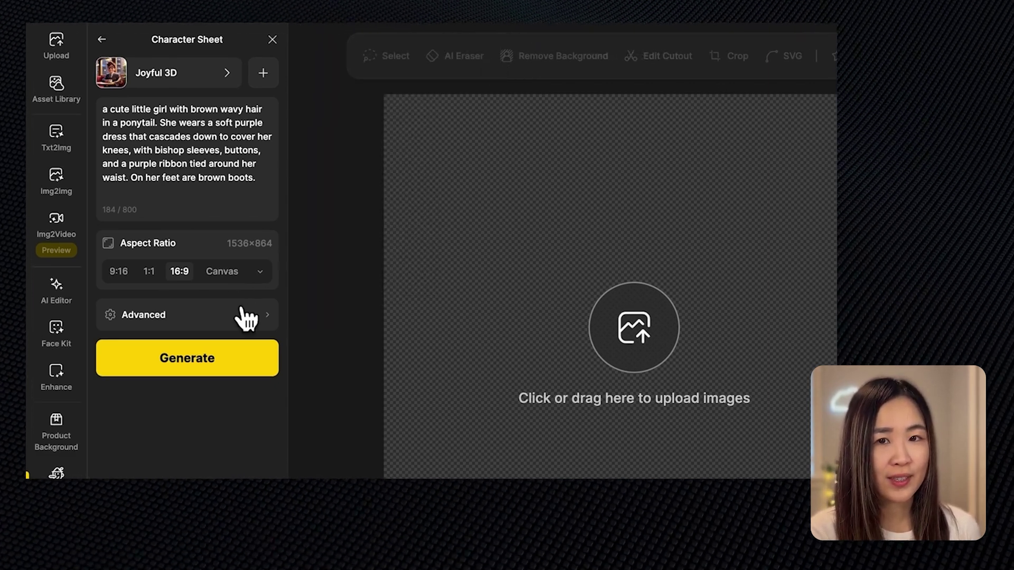
{"action": "left_click", "coordinate": [224, 322]}
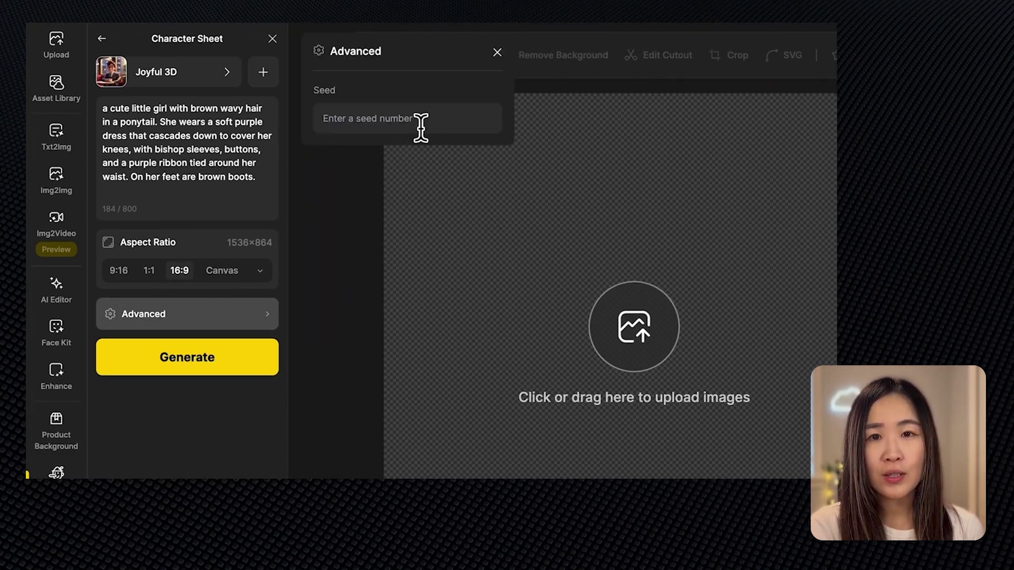
{"action": "left_click", "coordinate": [497, 52]}
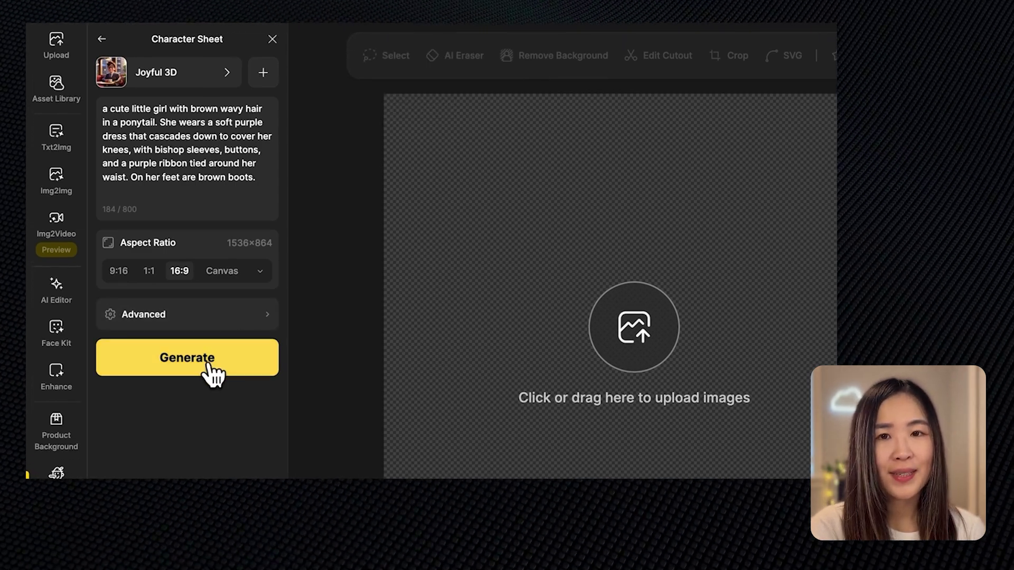
{"action": "left_click", "coordinate": [214, 372]}
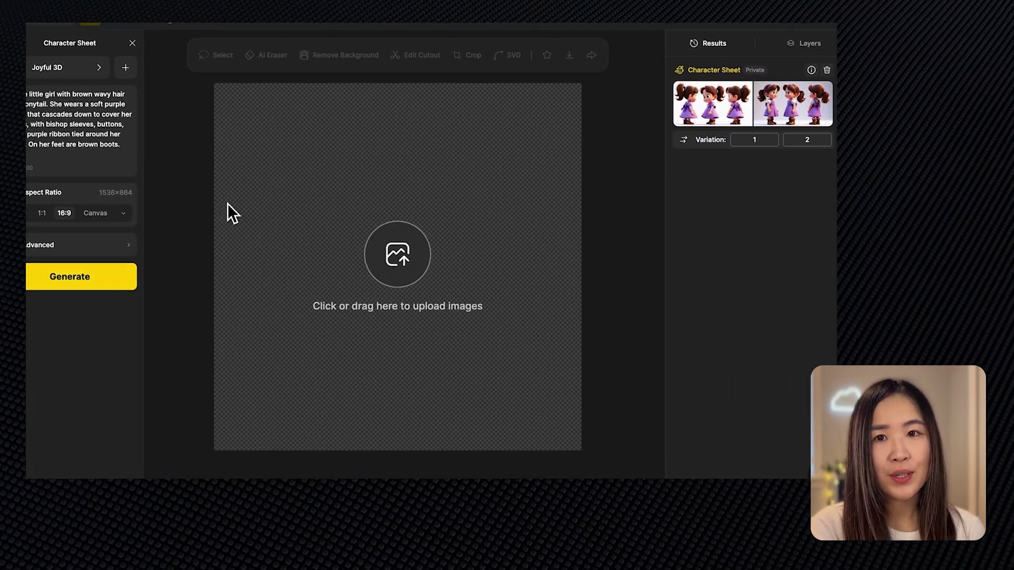
Review the generated Character Sheet variations of the purple-dressed girl in five poses
{"action": "mouse_move", "coordinate": [732, 113]}
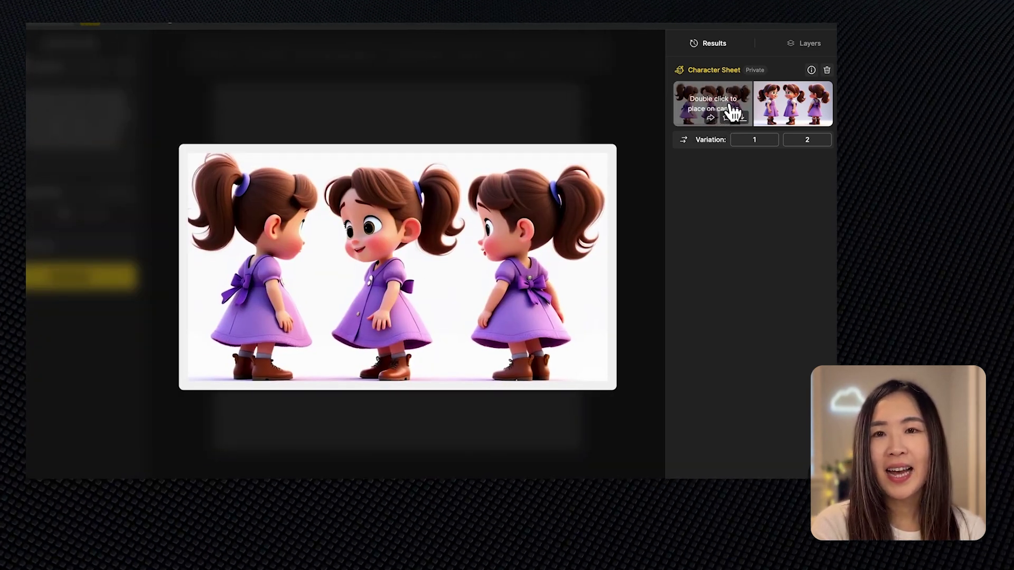
{"action": "mouse_move", "coordinate": [823, 120]}
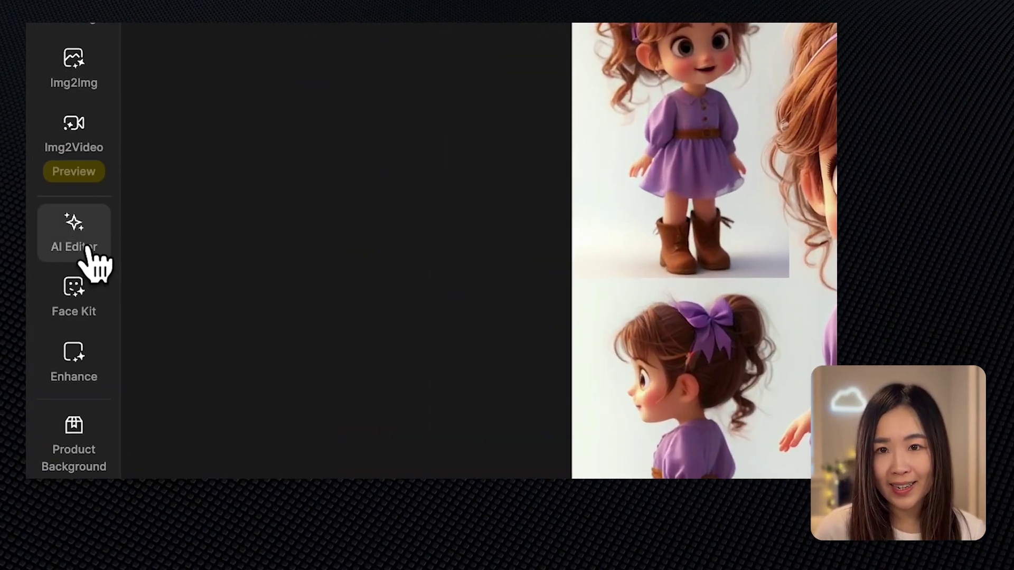
Open AI Editor and browse Local Edit, Insert Object, AI Eraser and Generative Expand
{"action": "left_click", "coordinate": [89, 250]}
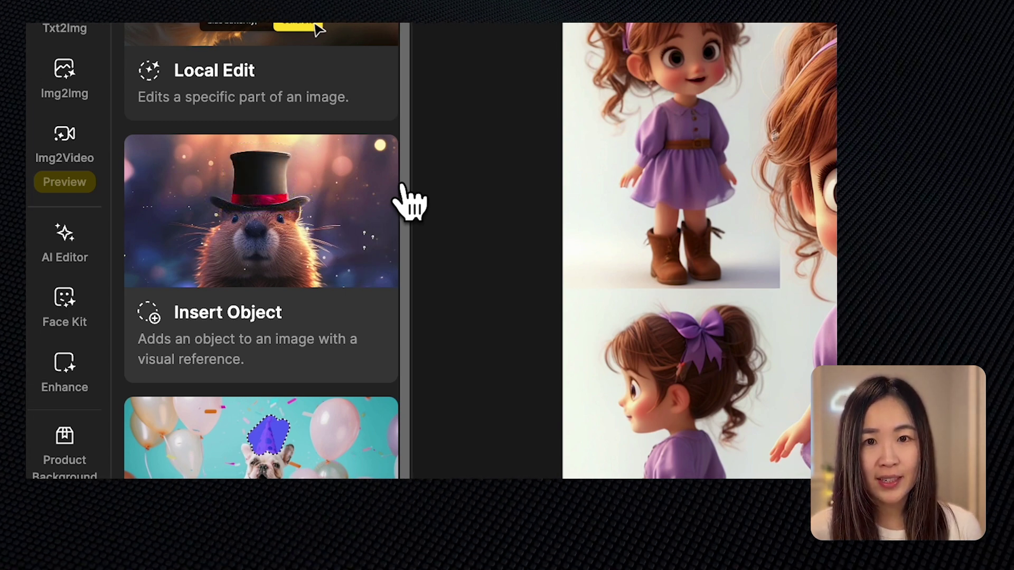
{"action": "scroll", "coordinate": [409, 203], "scroll_direction": "down", "scroll_amount": 5}
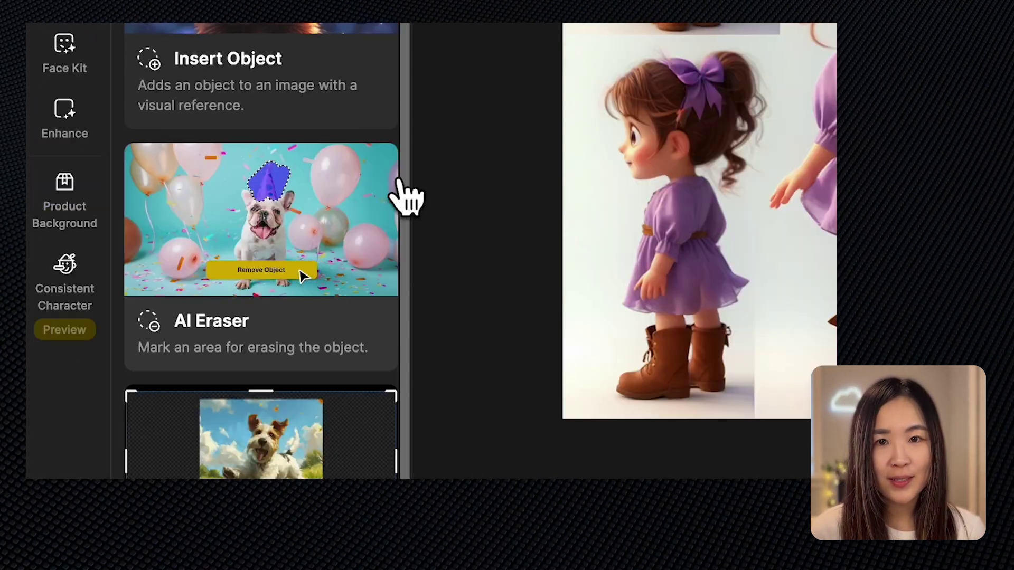
{"action": "scroll", "coordinate": [407, 310], "scroll_direction": "down", "scroll_amount": 3}
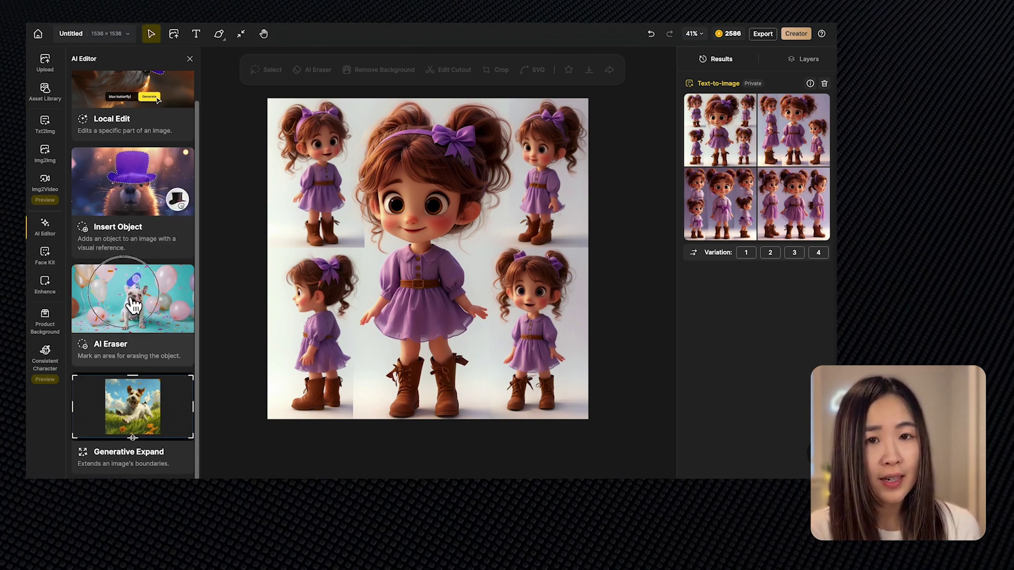
Lasso-erase the central girl's purple headband with AI Eraser and place the result on the canvas
{"action": "left_click", "coordinate": [133, 304]}
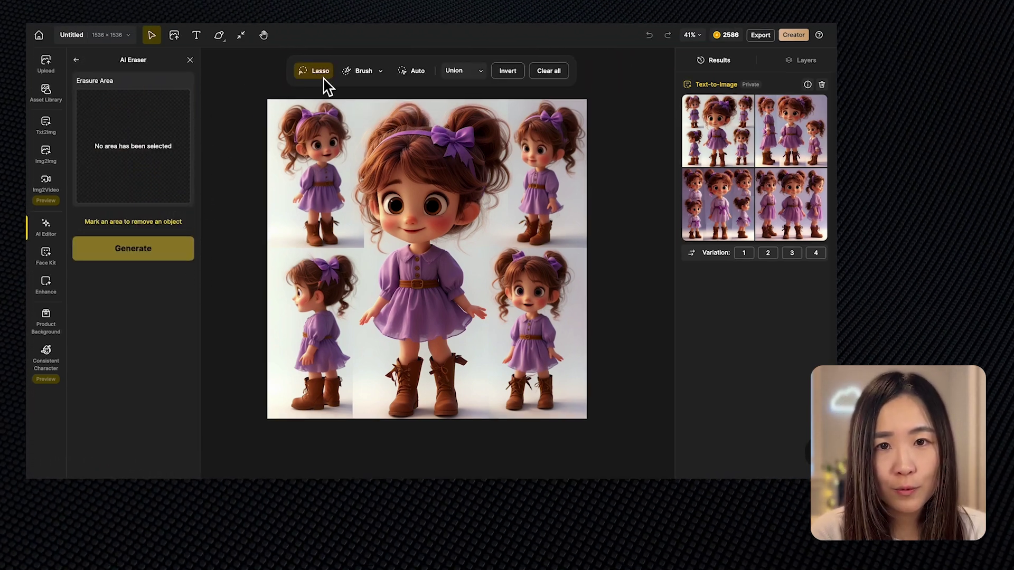
{"action": "left_click", "coordinate": [364, 73]}
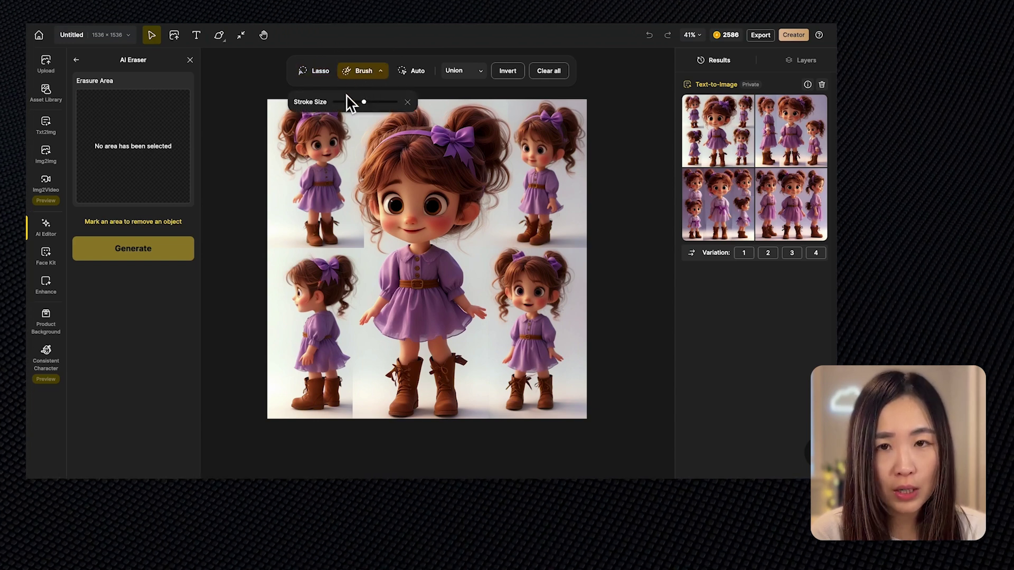
{"action": "left_click", "coordinate": [316, 71]}
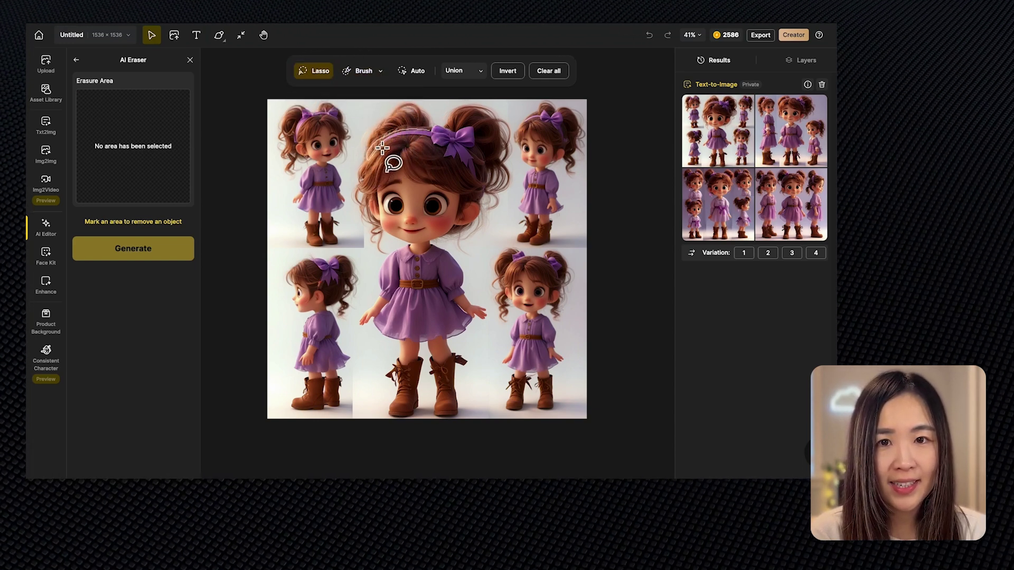
{"action": "left_click_drag", "start_coordinate": [383, 148], "coordinate": [428, 136]}
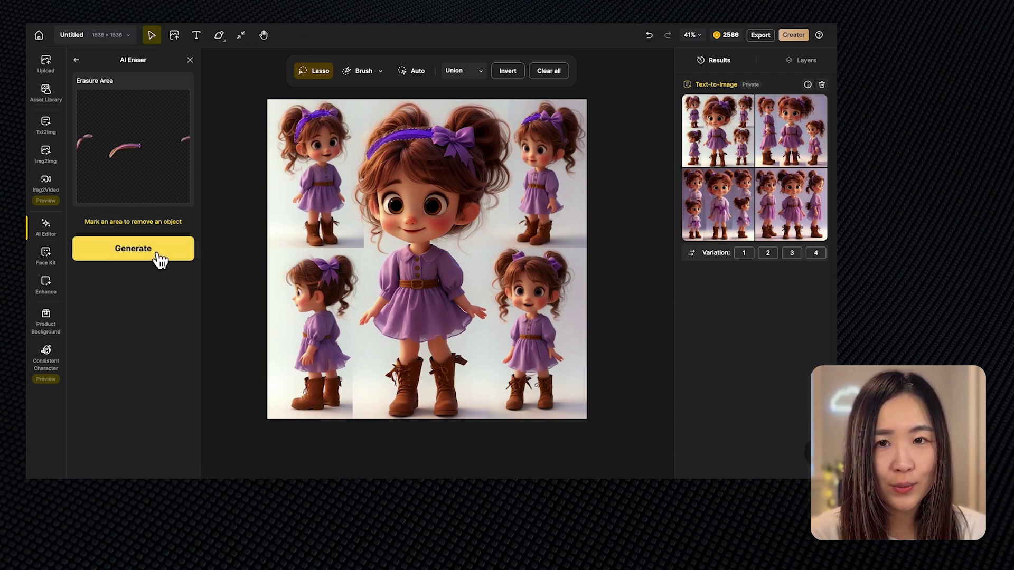
{"action": "left_click", "coordinate": [172, 266]}
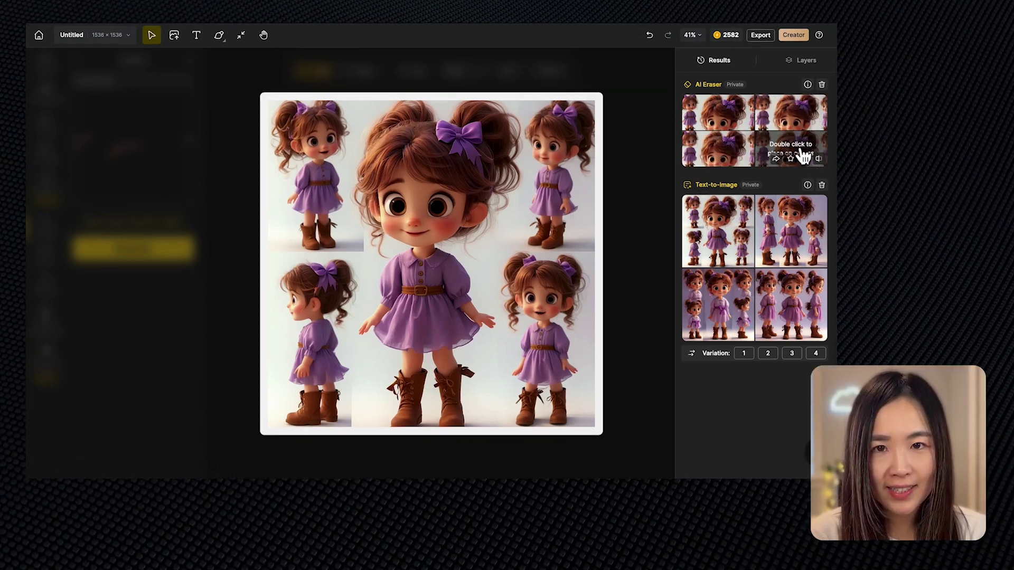
{"action": "double_click", "coordinate": [794, 151]}
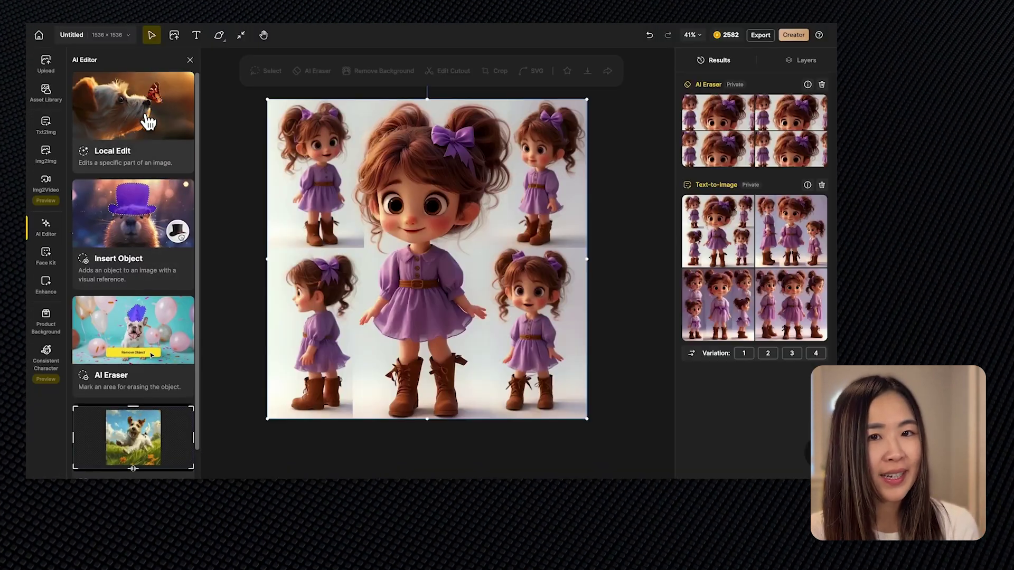
Local-edit the girl with a 'purple ribbon bow ties' prompt in Magic Portrait style
{"action": "left_click", "coordinate": [149, 122]}
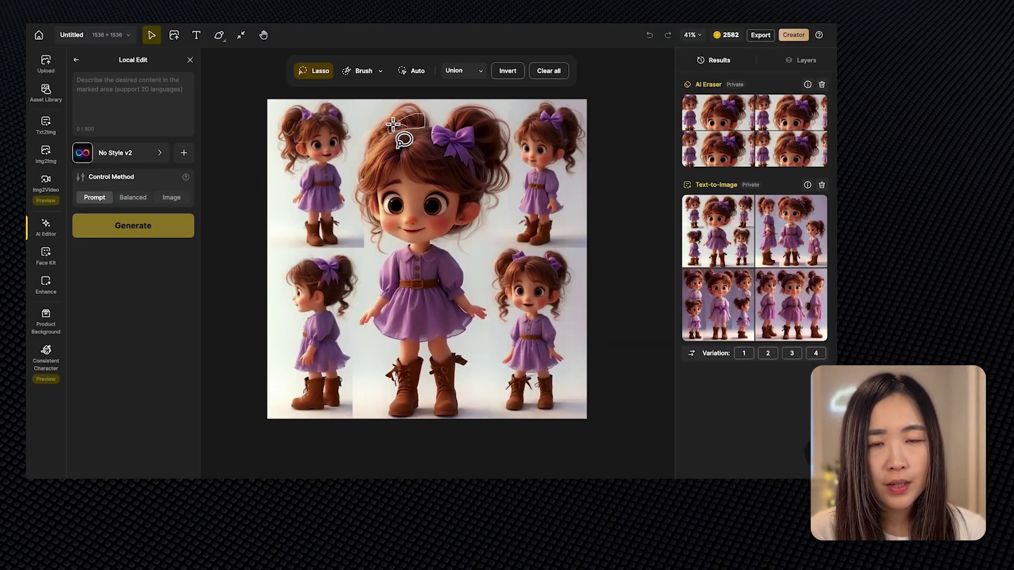
{"action": "left_click", "coordinate": [130, 90]}
{"action": "type", "text": "purple ribbon bow ties"}
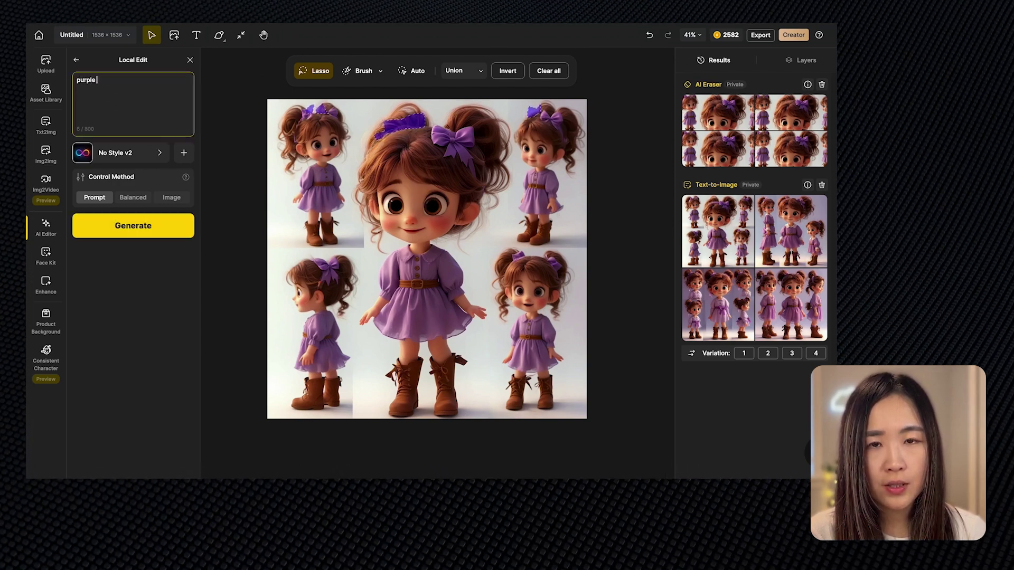
{"action": "left_click", "coordinate": [127, 152]}
{"action": "left_click", "coordinate": [301, 242]}
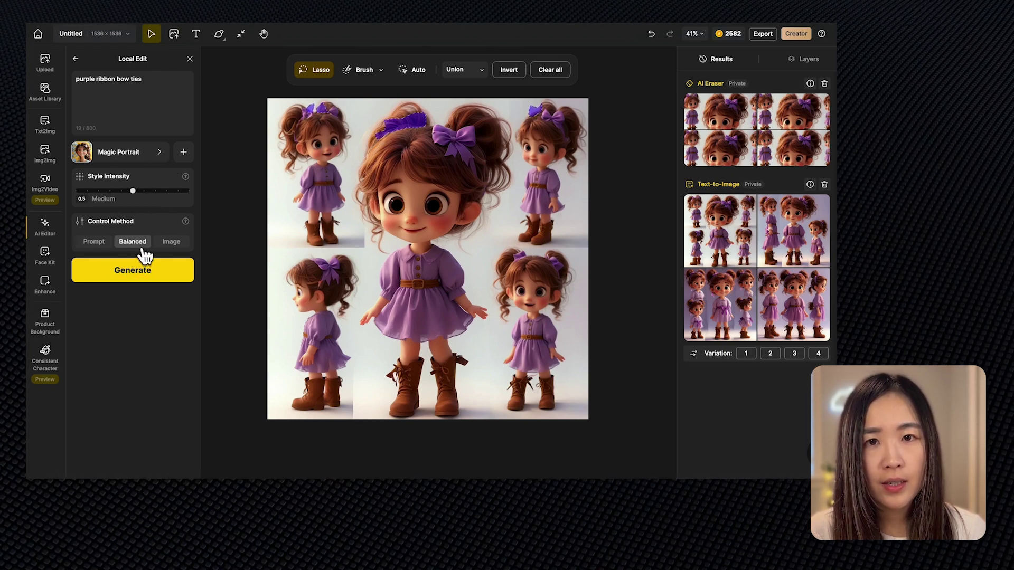
{"action": "left_click", "coordinate": [137, 279]}
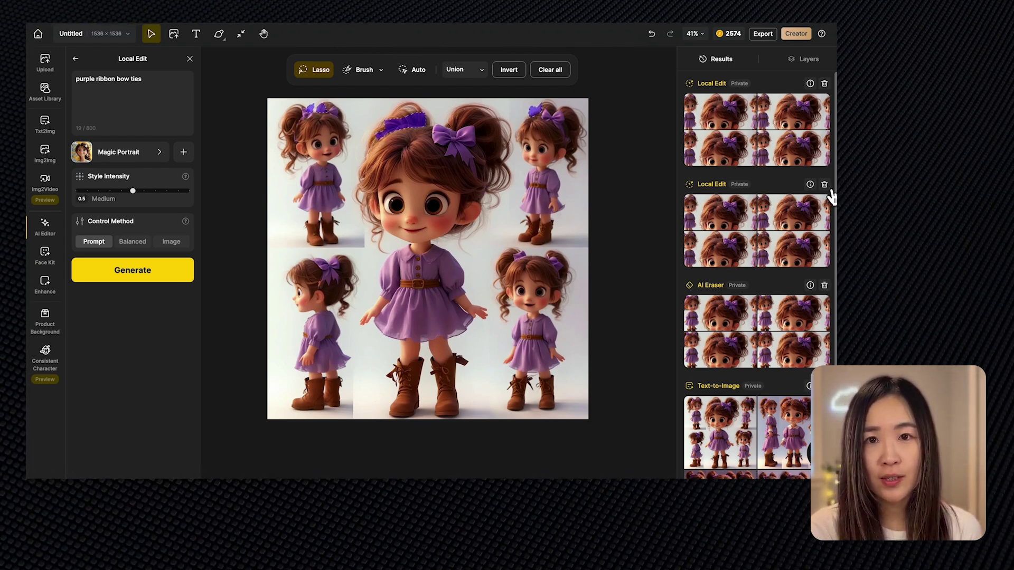
Delete the second Local Edit result and hide Layers 1 and 2
{"action": "left_click", "coordinate": [827, 188]}
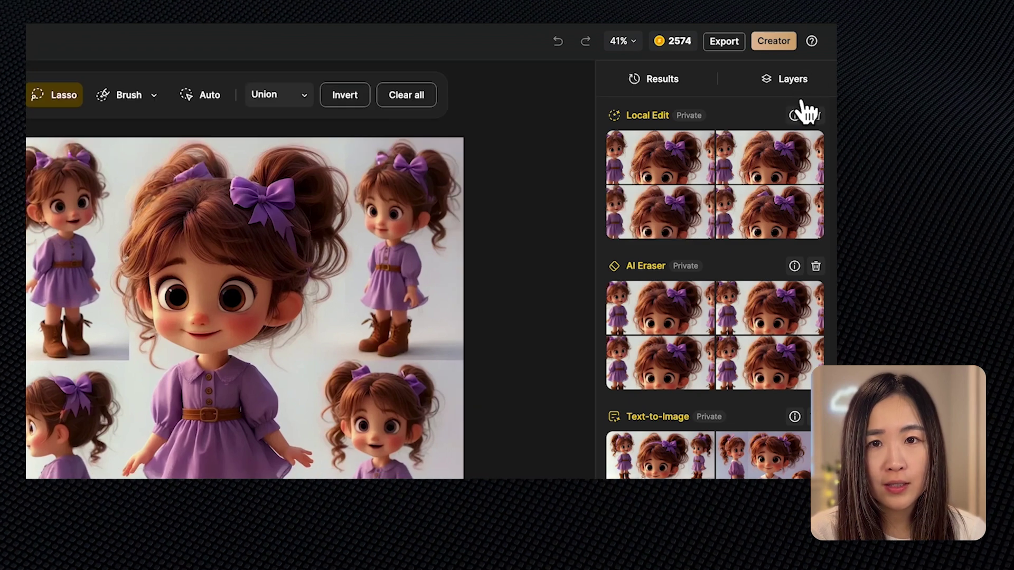
{"action": "left_click", "coordinate": [792, 82]}
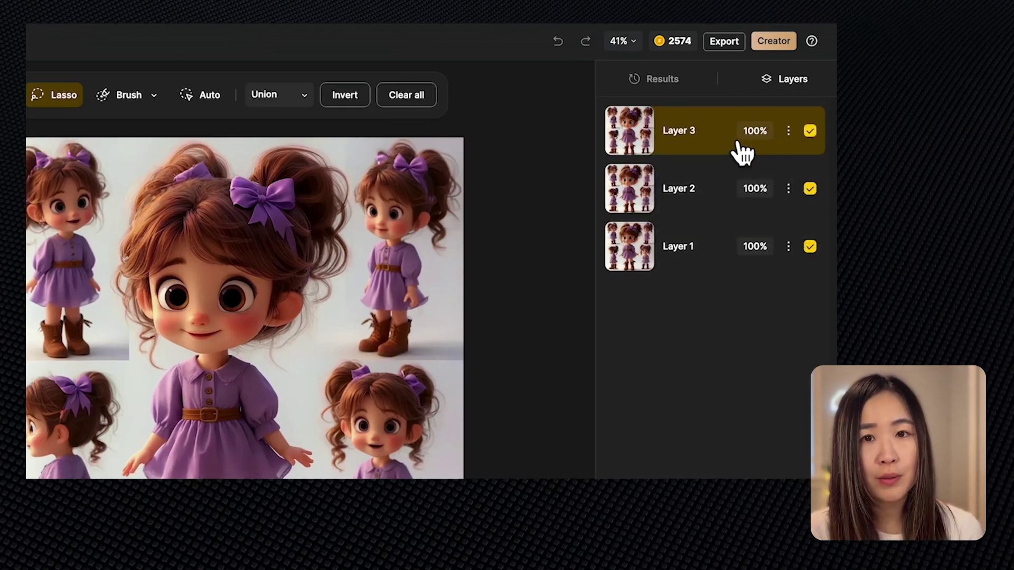
{"action": "left_click", "coordinate": [809, 189]}
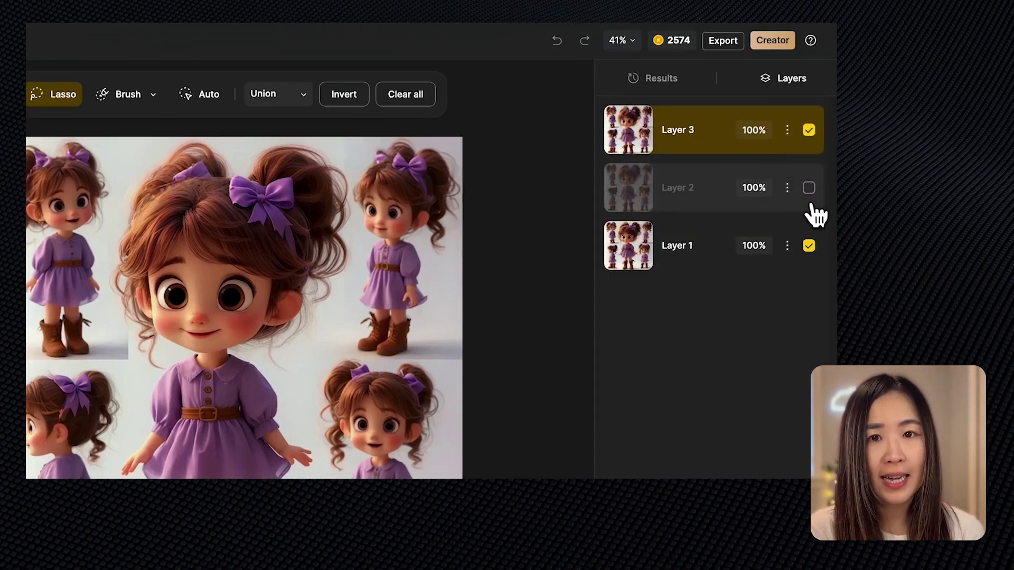
{"action": "left_click", "coordinate": [809, 246]}
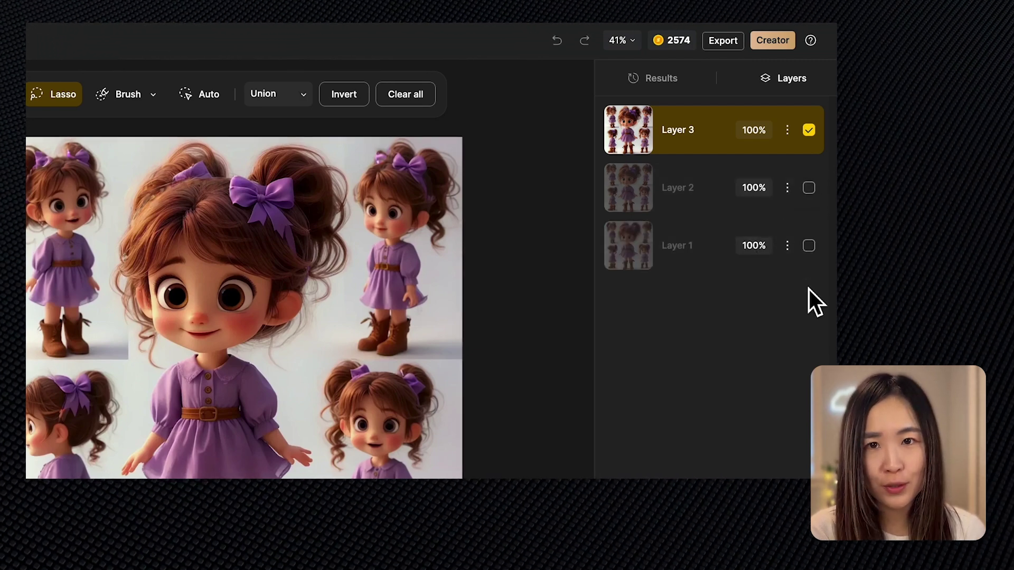
Duplicate Layer 3 four times, producing Layer 3 copy through copy 4
{"action": "left_click", "coordinate": [788, 134]}
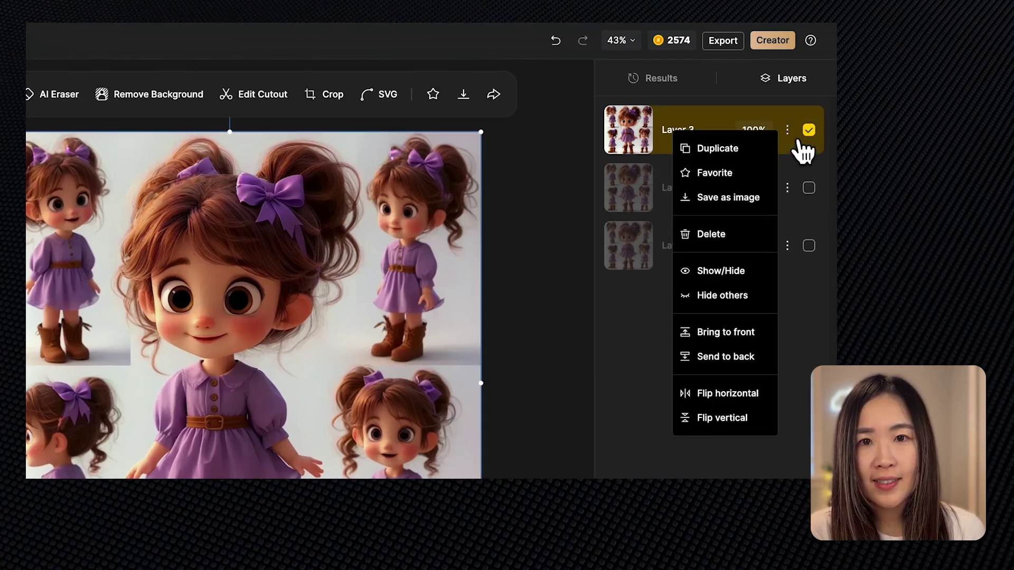
{"action": "left_click", "coordinate": [736, 154]}
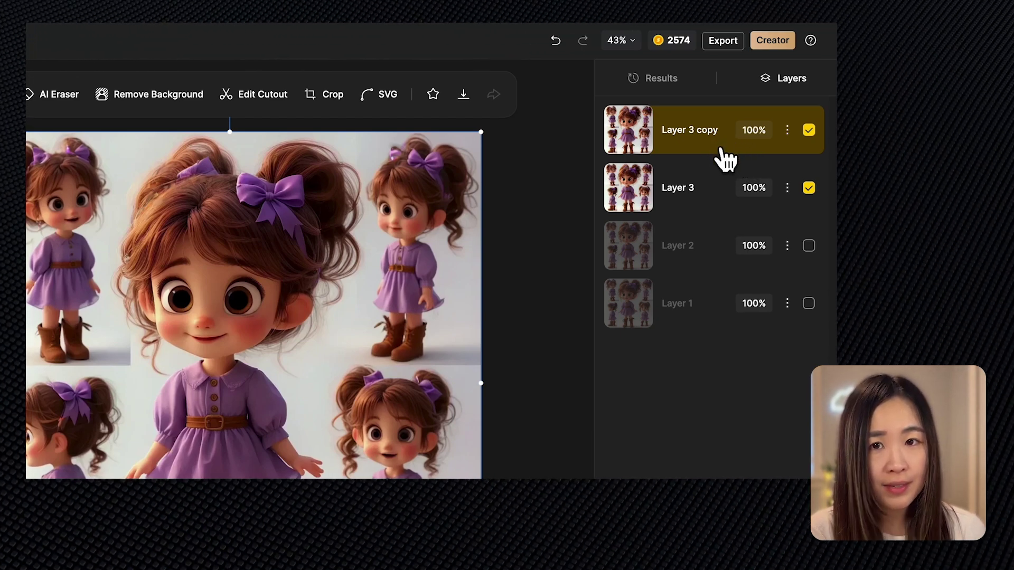
{"action": "left_click", "coordinate": [787, 130]}
{"action": "left_click", "coordinate": [712, 145]}
{"action": "left_click", "coordinate": [787, 129]}
{"action": "left_click", "coordinate": [712, 145]}
{"action": "left_click", "coordinate": [787, 130]}
{"action": "left_click", "coordinate": [760, 145]}
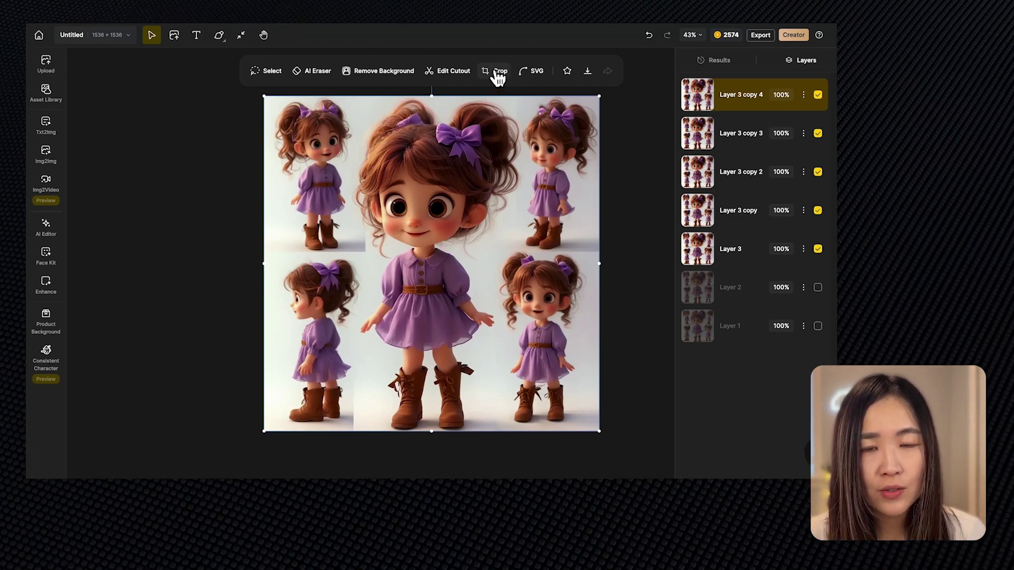
Crop the top layer copy down to the centre figure
{"action": "left_click", "coordinate": [504, 74]}
{"action": "left_click_drag", "start_coordinate": [568, 138], "coordinate": [490, 133]}
{"action": "left_click_drag", "start_coordinate": [301, 262], "coordinate": [374, 262]}
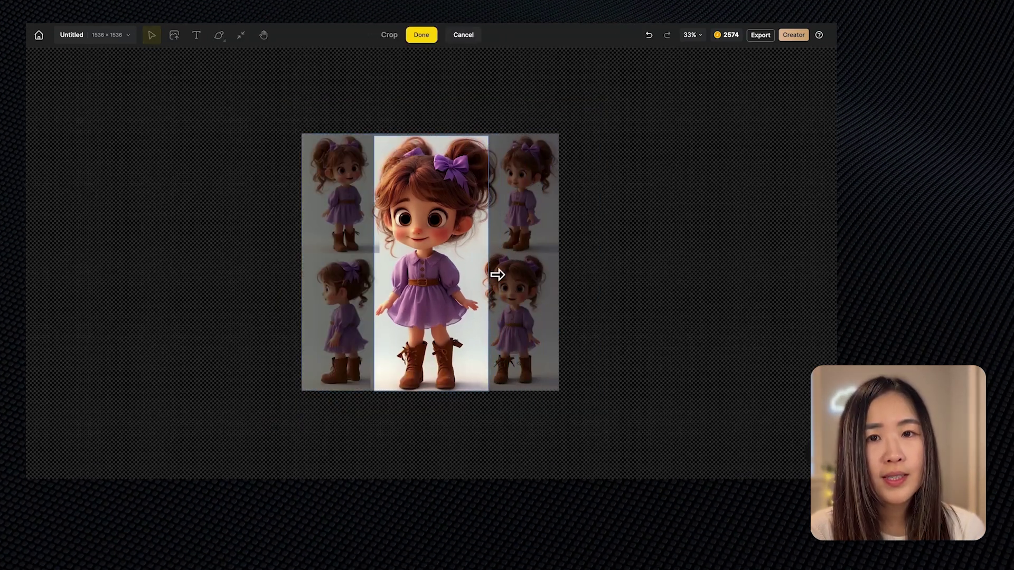
{"action": "left_click_drag", "start_coordinate": [497, 274], "coordinate": [500, 269]}
{"action": "left_click_drag", "start_coordinate": [378, 272], "coordinate": [377, 274]}
{"action": "left_click", "coordinate": [422, 36]}
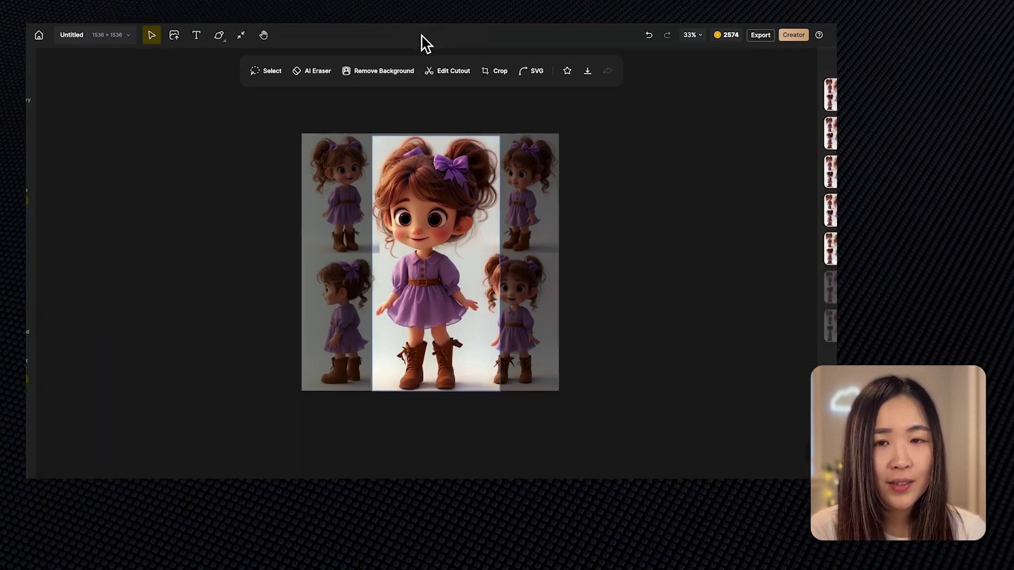
Adjust an Edit Cutout to isolate a single figure of the sheet
{"action": "left_click", "coordinate": [446, 74]}
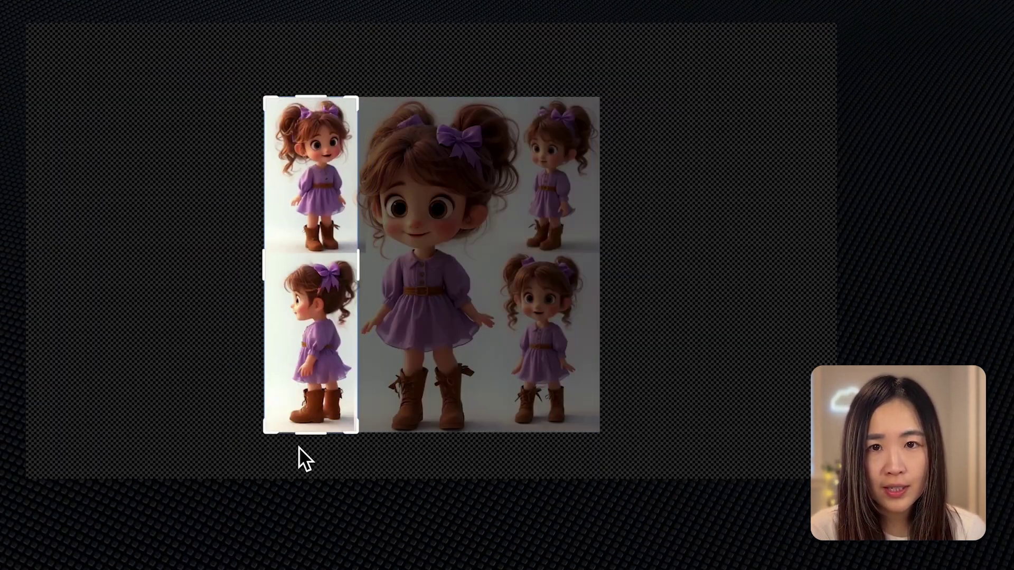
{"action": "left_click_drag", "start_coordinate": [269, 430], "coordinate": [277, 262]}
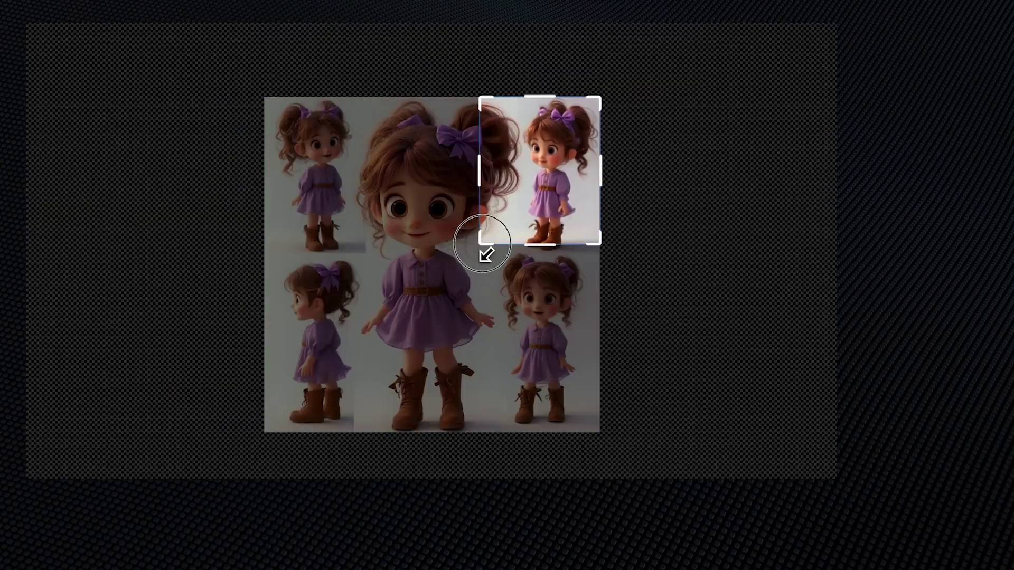
{"action": "left_click_drag", "start_coordinate": [485, 255], "coordinate": [521, 255]}
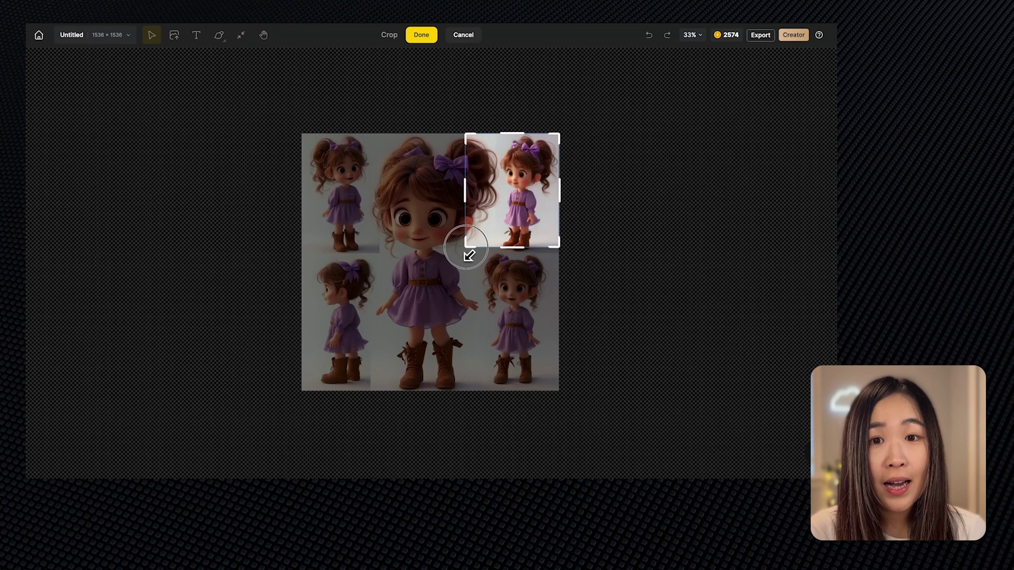
{"action": "left_click_drag", "start_coordinate": [466, 251], "coordinate": [502, 260]}
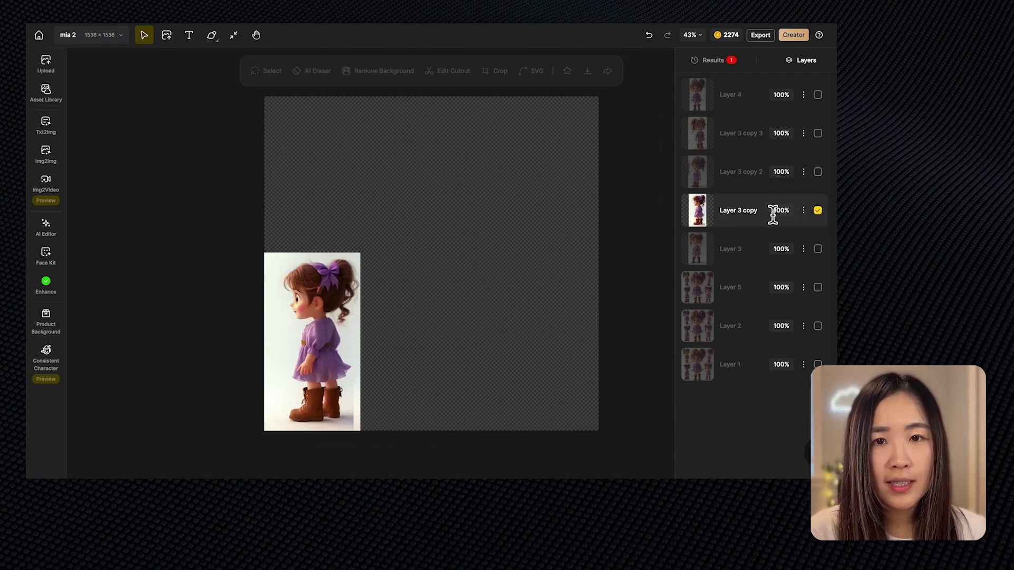
Fit the canvas to the side-view figure, enhance it in Portrait Mode, and download a 1x PNG
{"action": "left_click", "coordinate": [242, 45]}
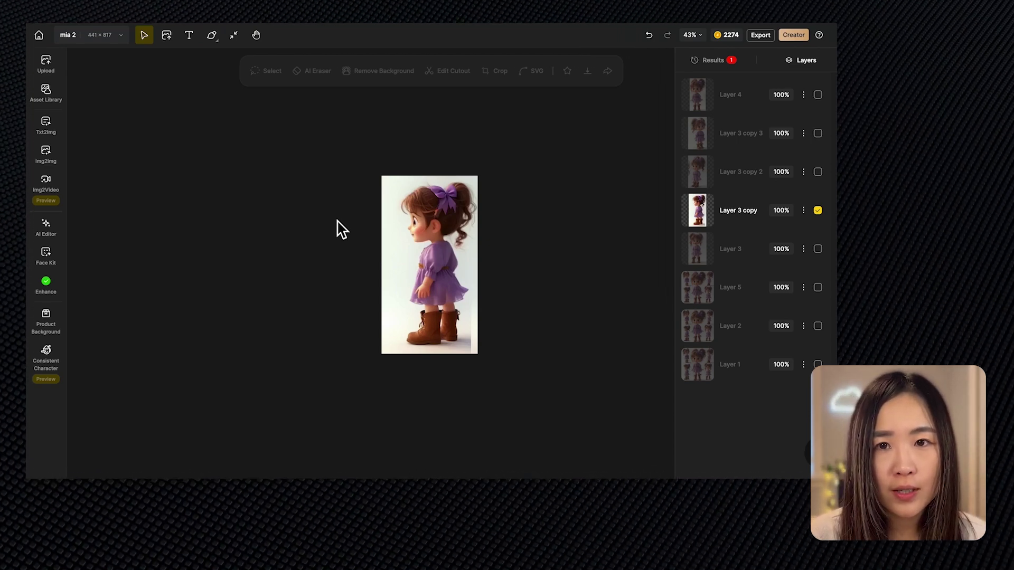
{"action": "mouse_move", "coordinate": [50, 293]}
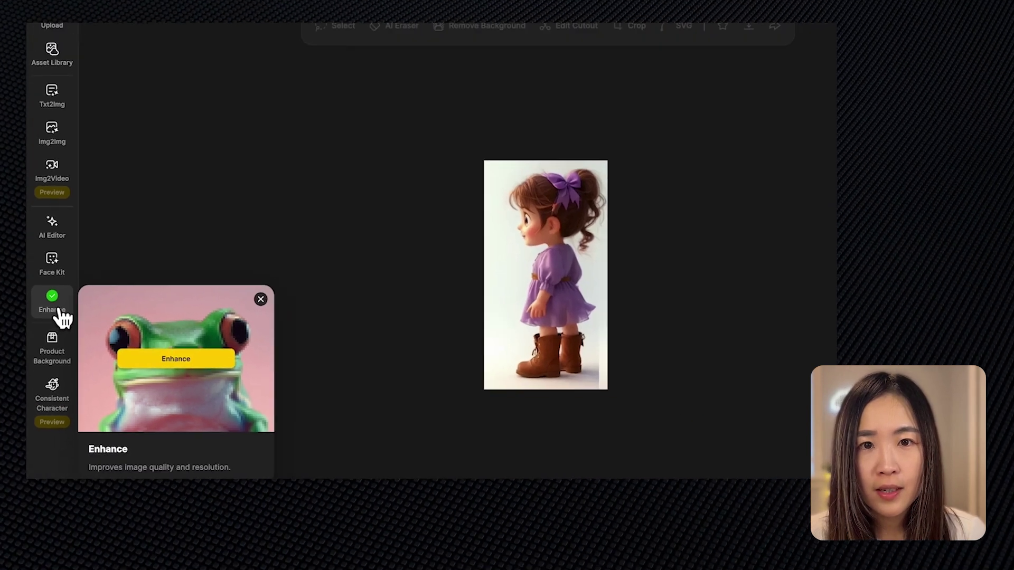
{"action": "left_click", "coordinate": [59, 322]}
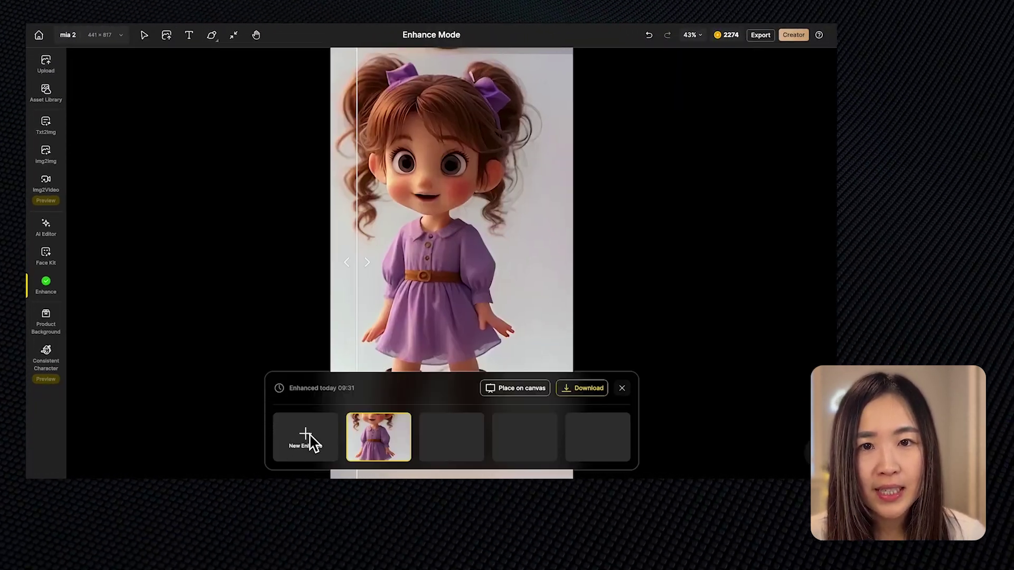
{"action": "left_click", "coordinate": [315, 433]}
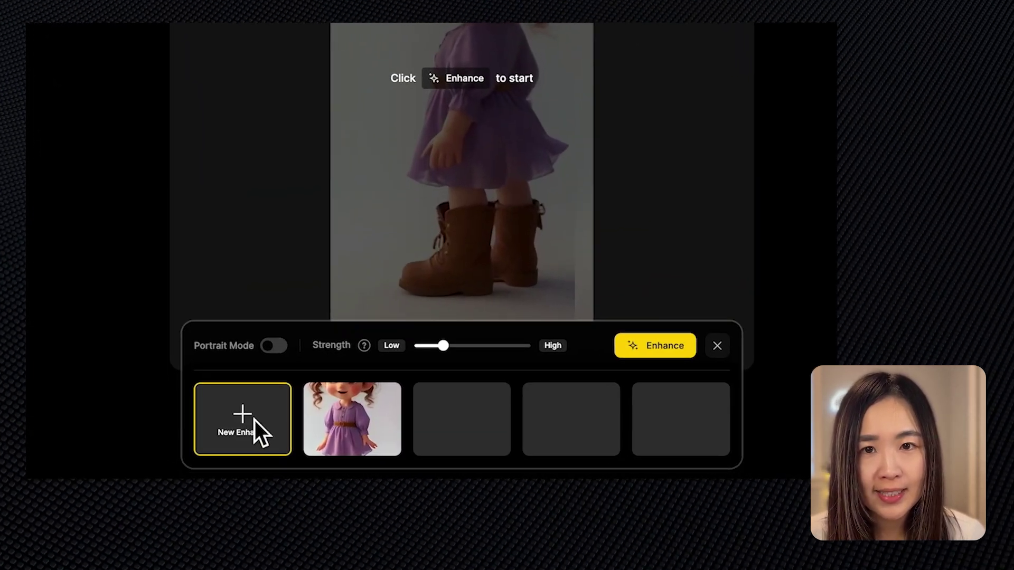
{"action": "left_click", "coordinate": [290, 352]}
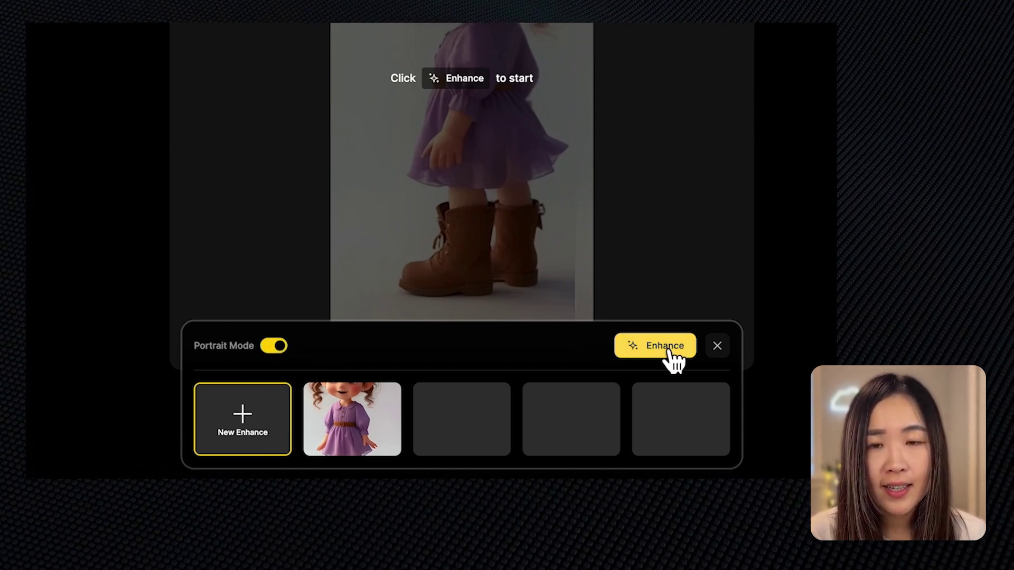
{"action": "left_click", "coordinate": [669, 352]}
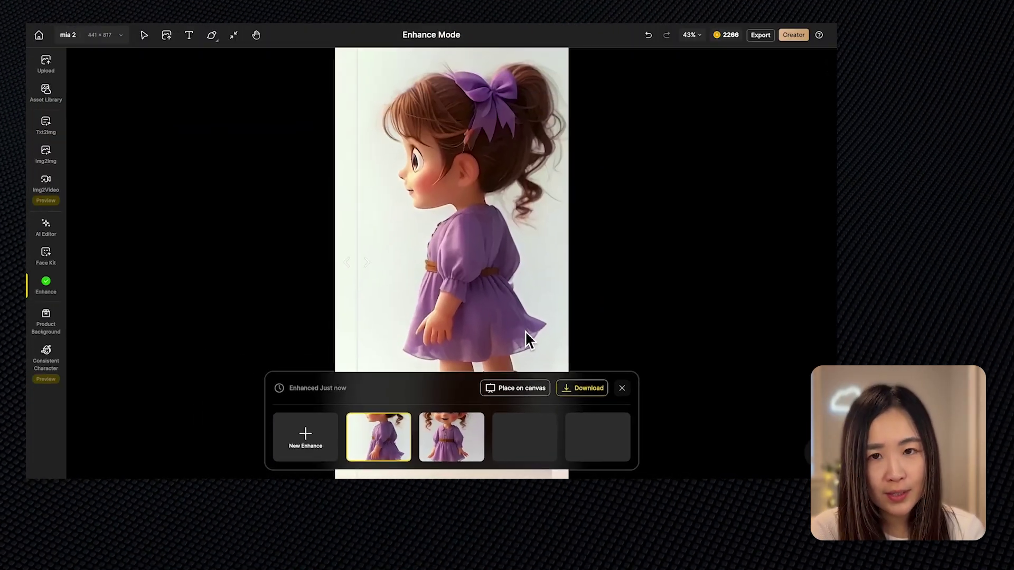
{"action": "left_click", "coordinate": [584, 396]}
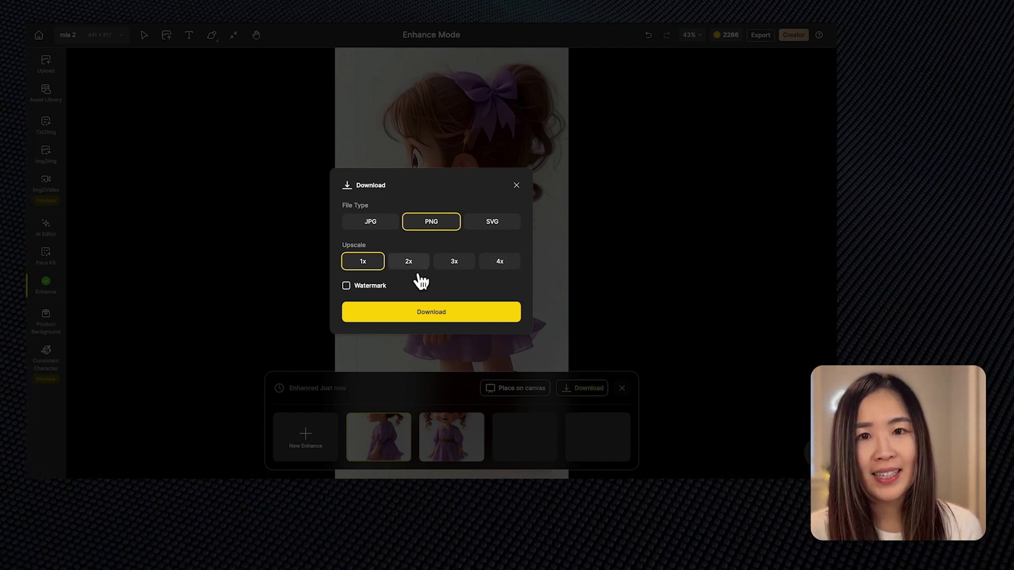
{"action": "left_click", "coordinate": [445, 323]}
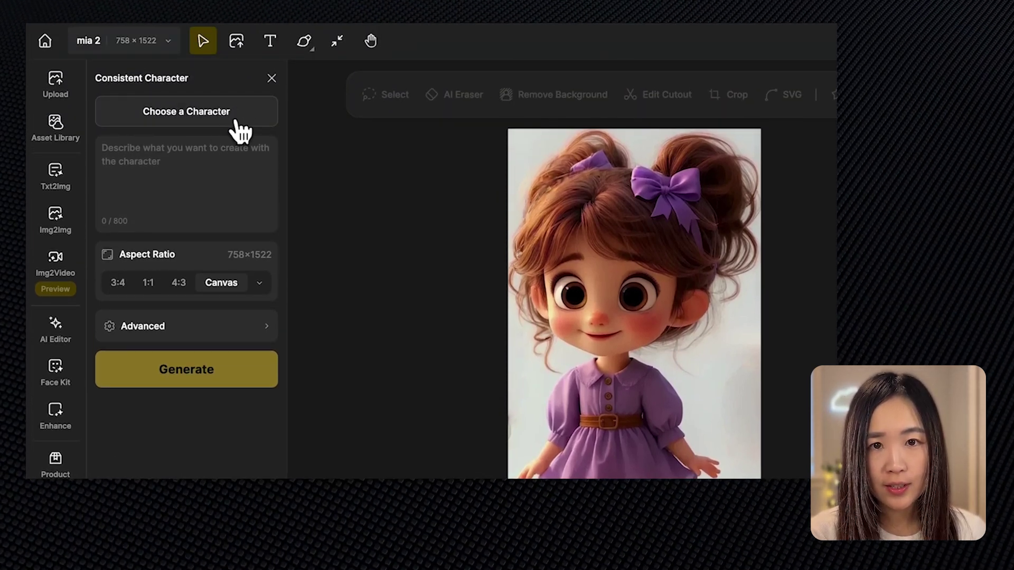
Inspect the Lip Boy preset's training images, then return to the Character Library
{"action": "left_click", "coordinate": [240, 129]}
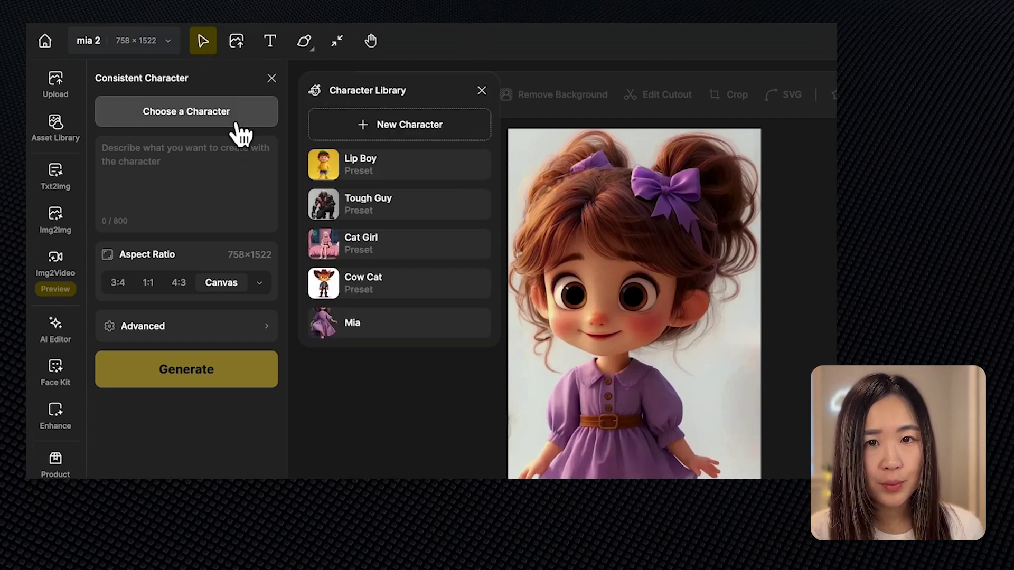
{"action": "mouse_move", "coordinate": [471, 165]}
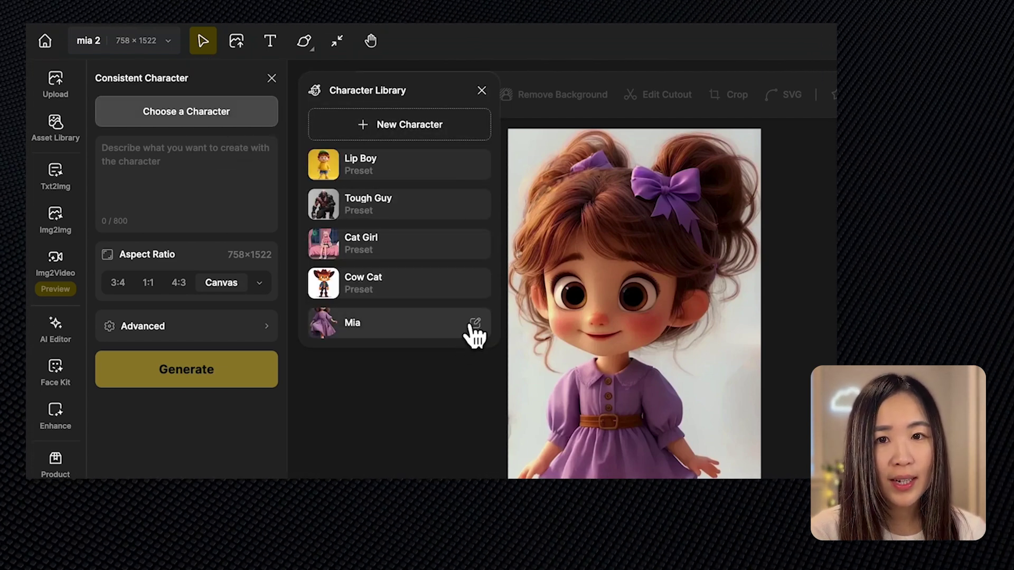
{"action": "left_click", "coordinate": [436, 177]}
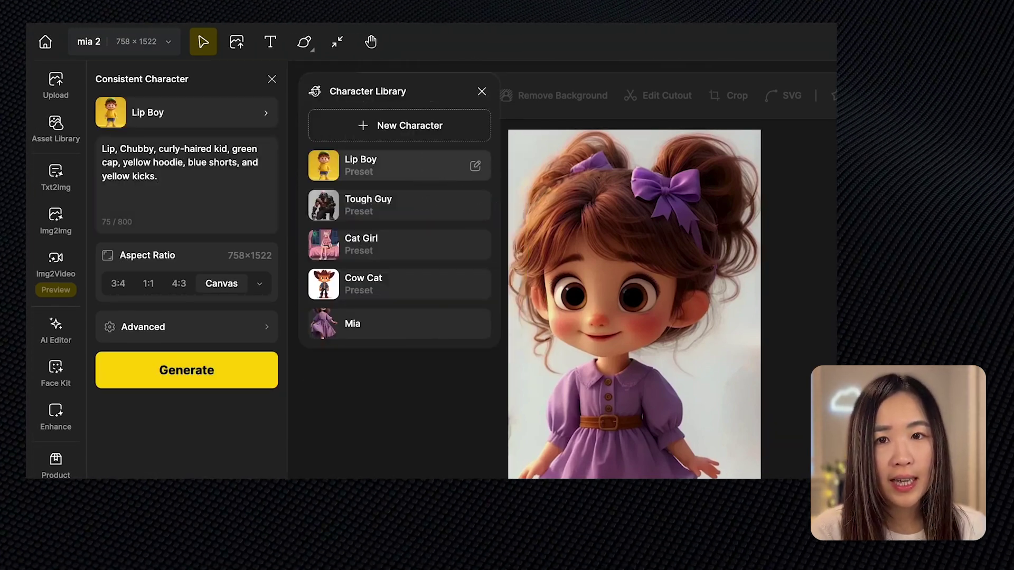
{"action": "left_click", "coordinate": [474, 166]}
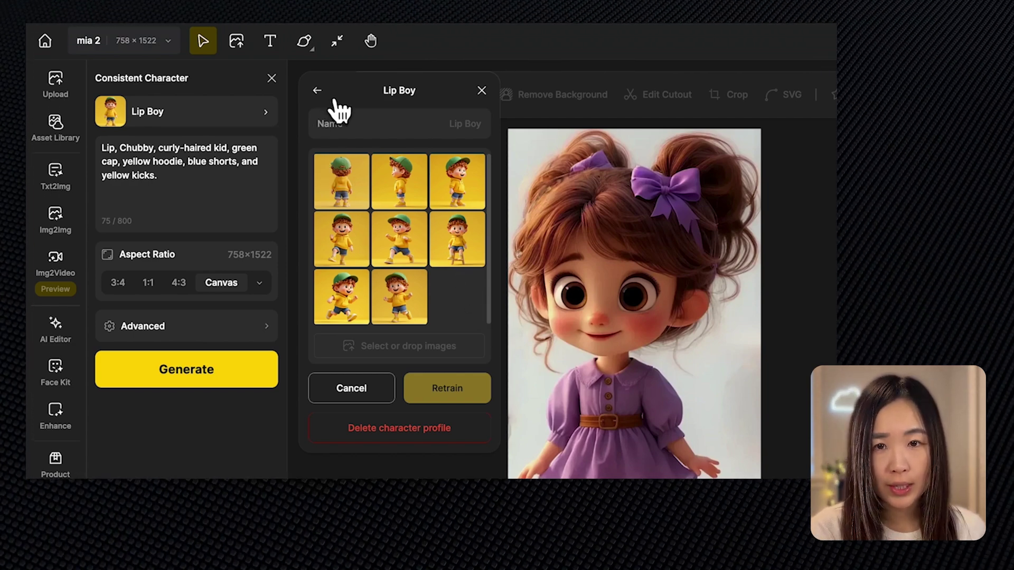
{"action": "left_click", "coordinate": [318, 91]}
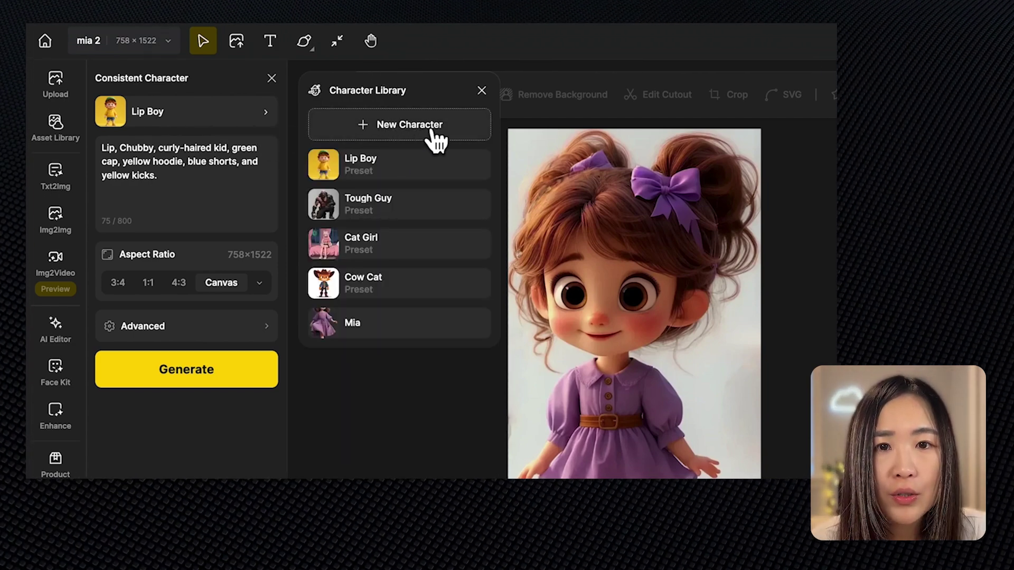
Create a character named Mia from the five mia PNG poses in Downloads and train it
{"action": "left_click", "coordinate": [442, 141]}
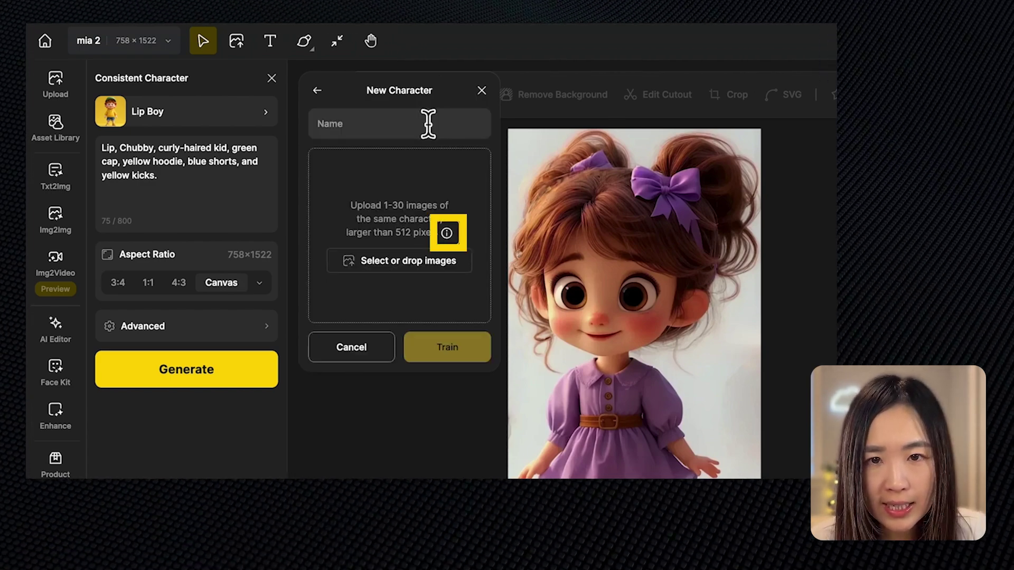
{"action": "left_click", "coordinate": [430, 127]}
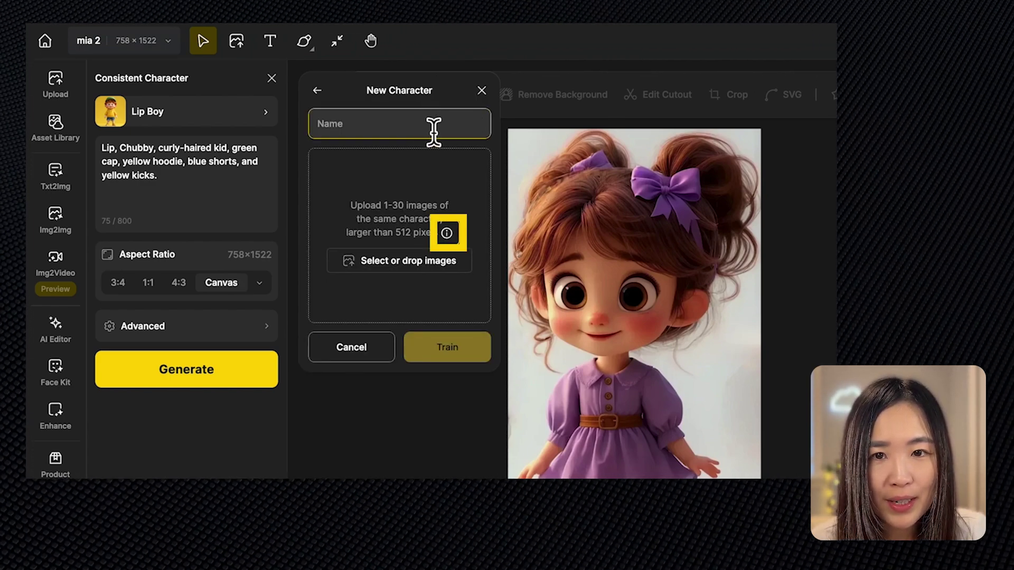
{"action": "type", "text": "Mia"}
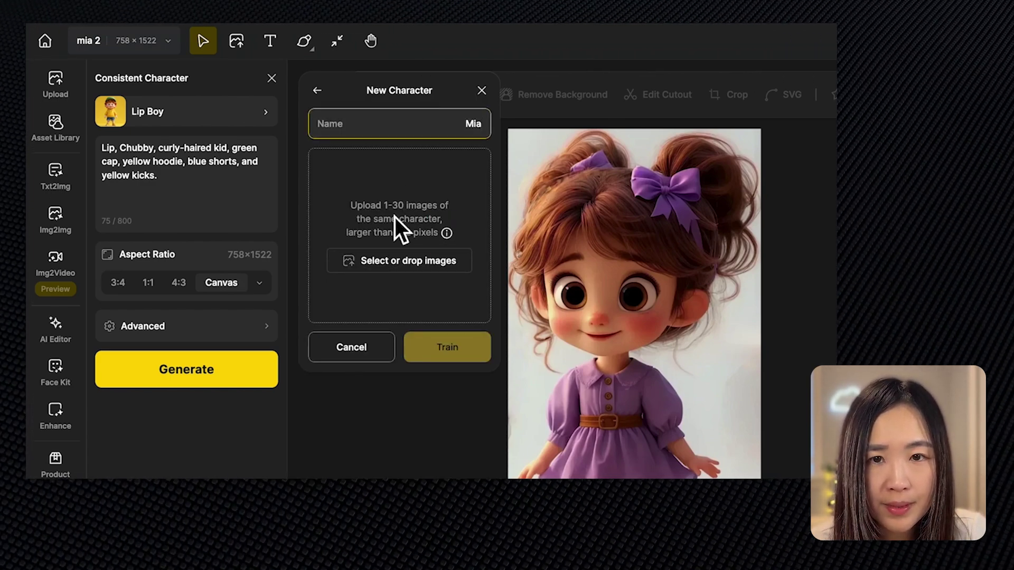
{"action": "left_click", "coordinate": [443, 278]}
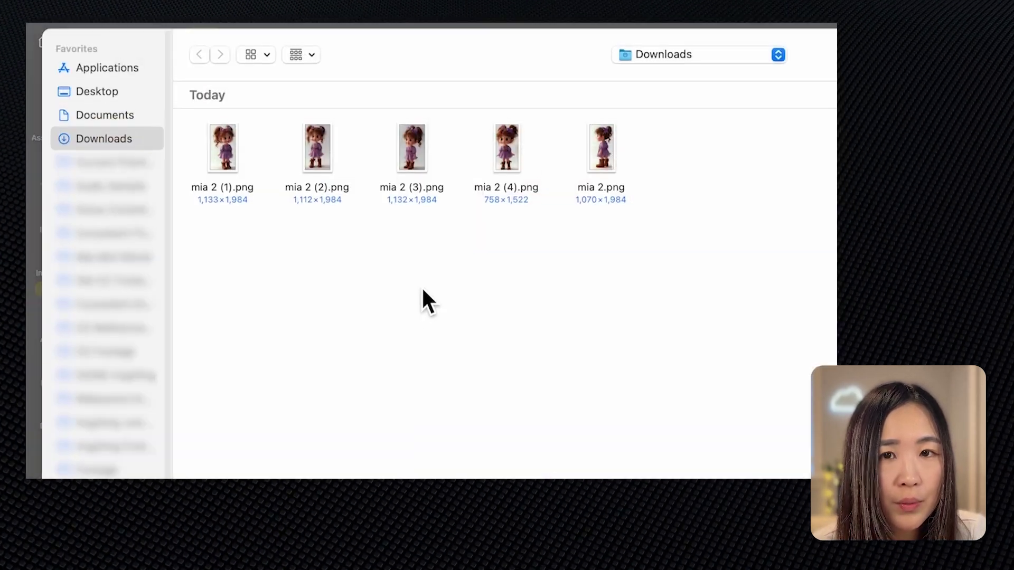
{"action": "left_click_drag", "start_coordinate": [698, 159], "coordinate": [206, 227]}
{"action": "key", "text": "Return"}
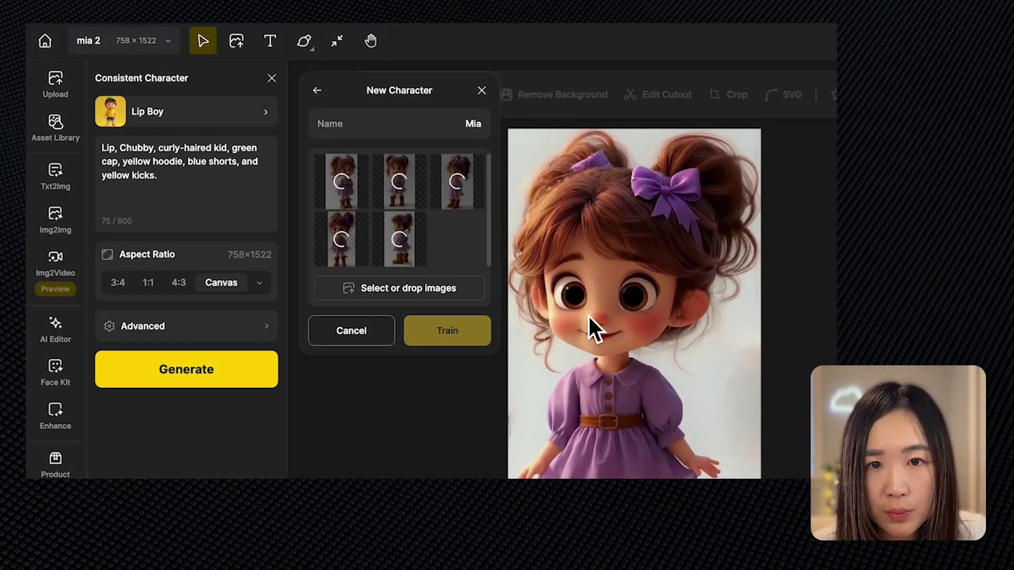
{"action": "left_click", "coordinate": [458, 333]}
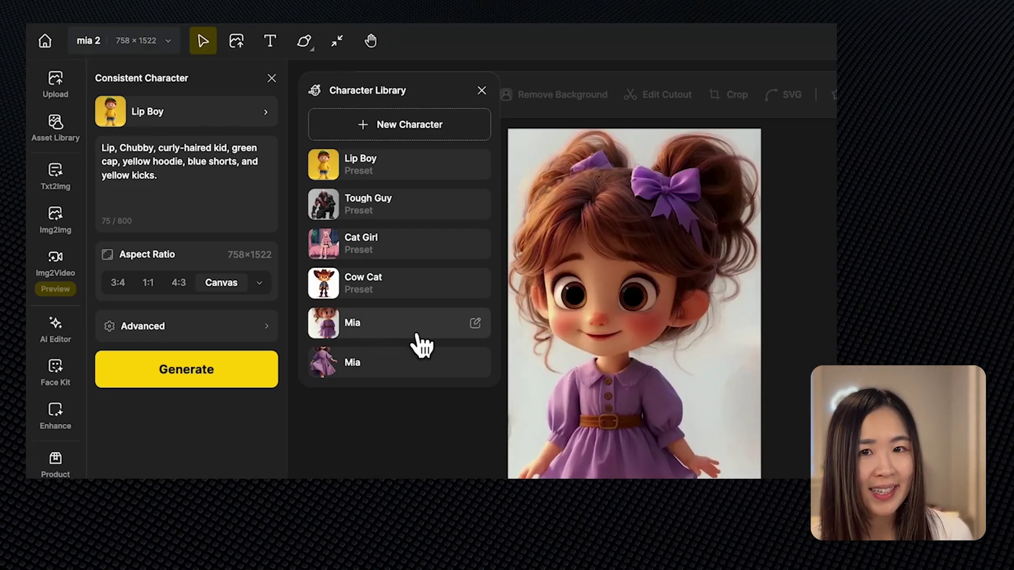
Load Mia, restore her original description and append 'she is sleeping soundly in bed.'
{"action": "left_click", "coordinate": [417, 335]}
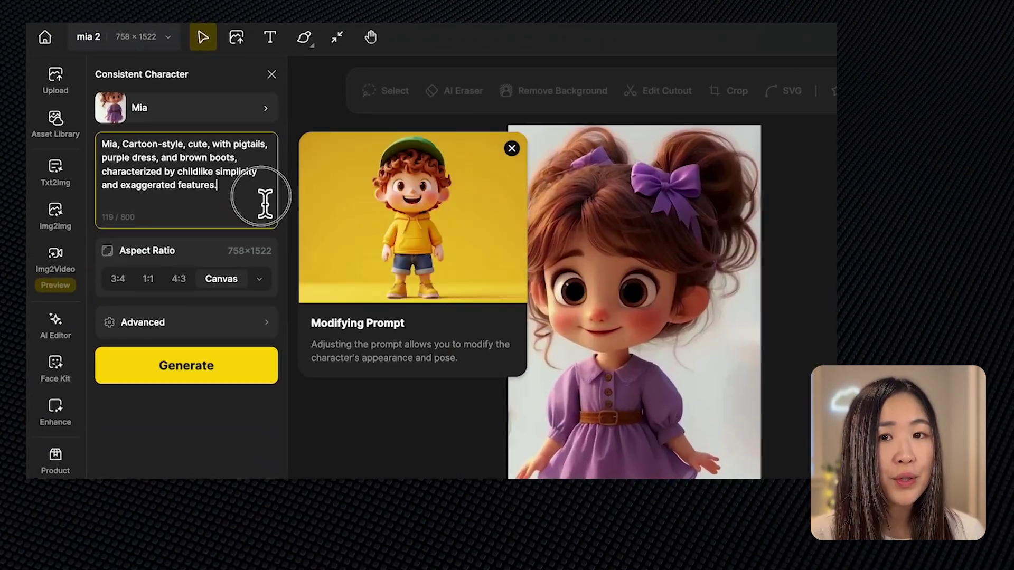
{"action": "left_click_drag", "start_coordinate": [265, 199], "coordinate": [97, 147]}
{"action": "key", "text": "BackSpace"}
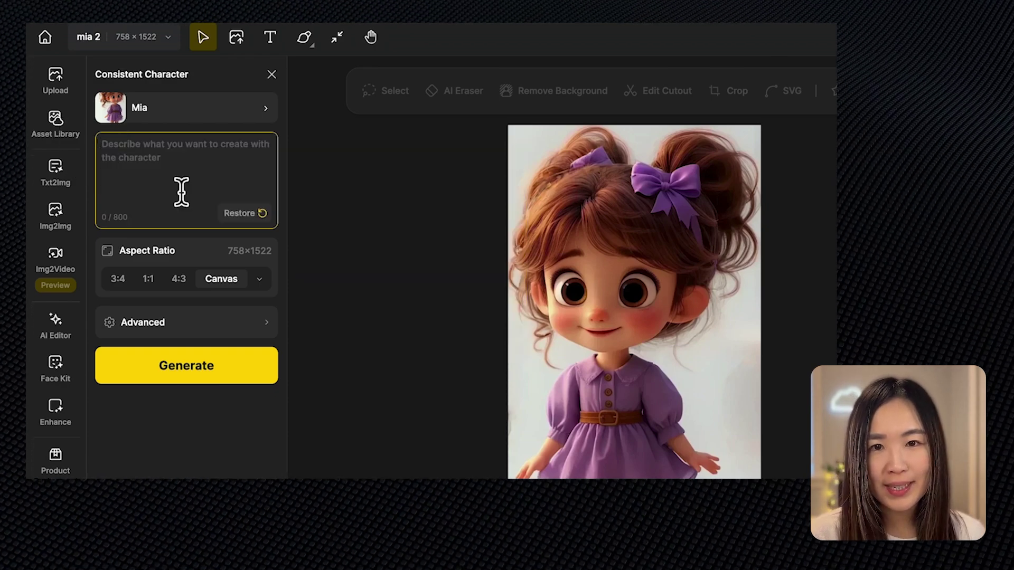
{"action": "left_click", "coordinate": [250, 213]}
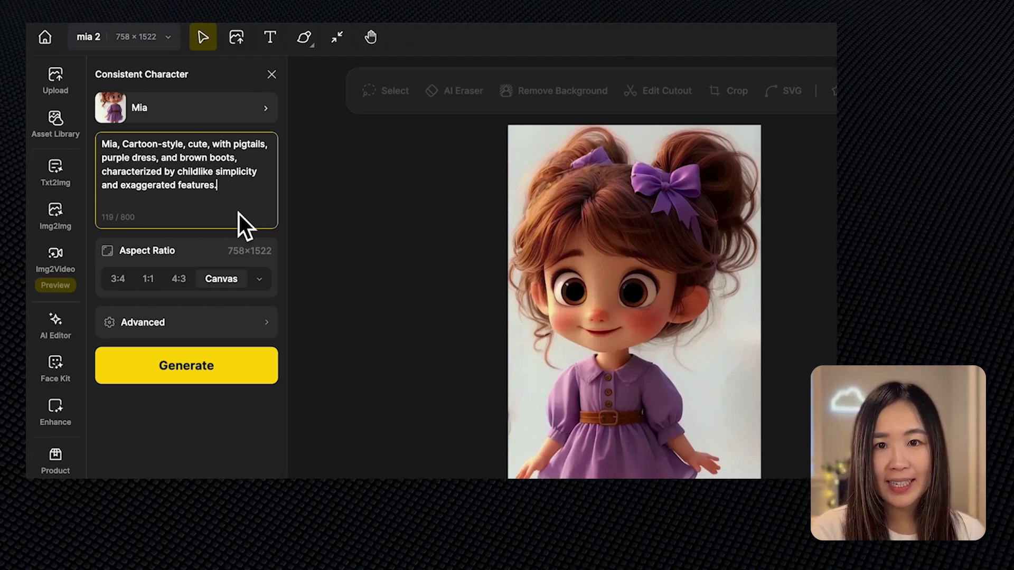
{"action": "left_click", "coordinate": [249, 199]}
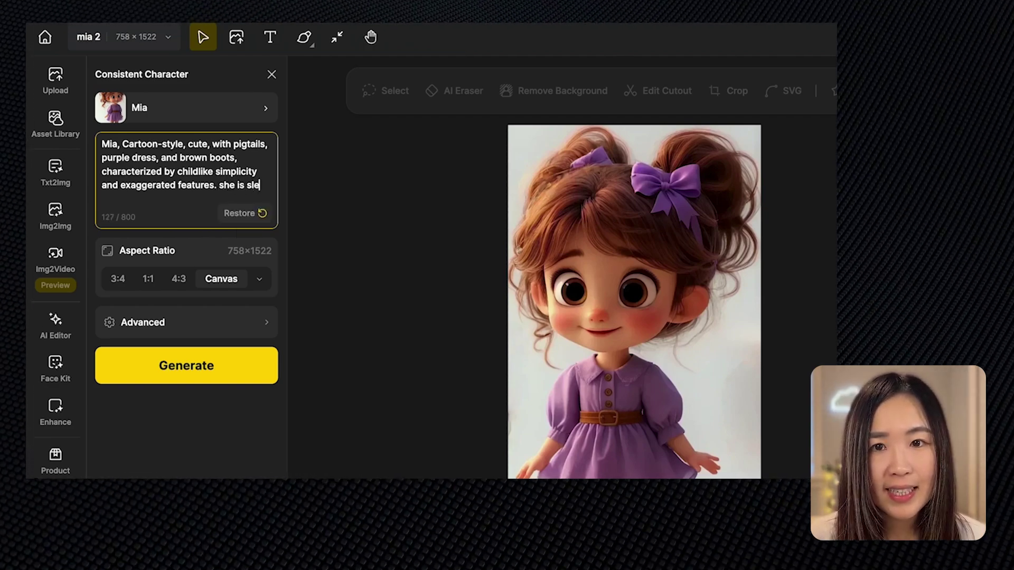
{"action": "type", "text": "she is sleeping soundly in bed."}
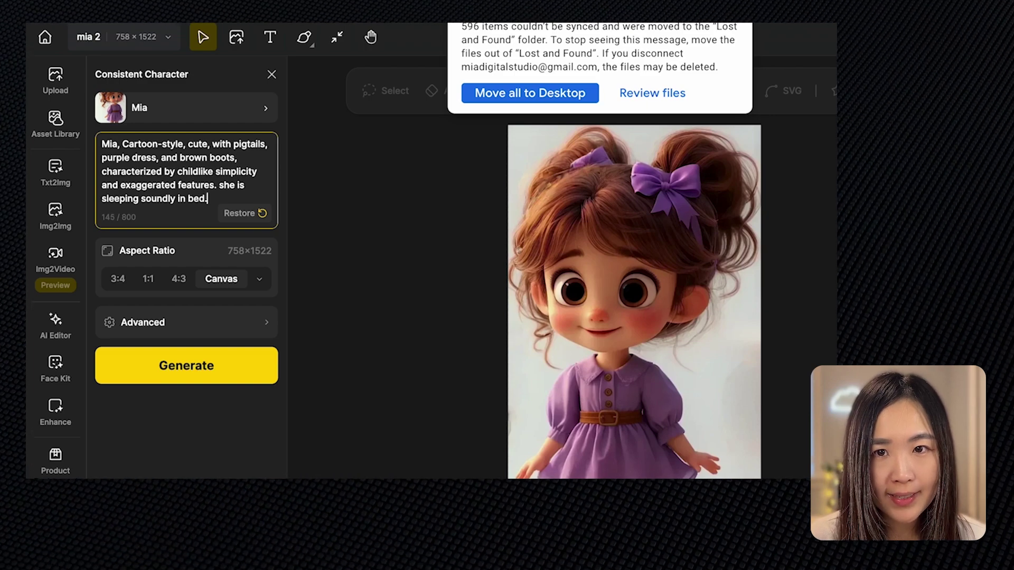
Set the aspect ratio to 16:9 and generate the sleeping-in-bed image
{"action": "left_click", "coordinate": [259, 279]}
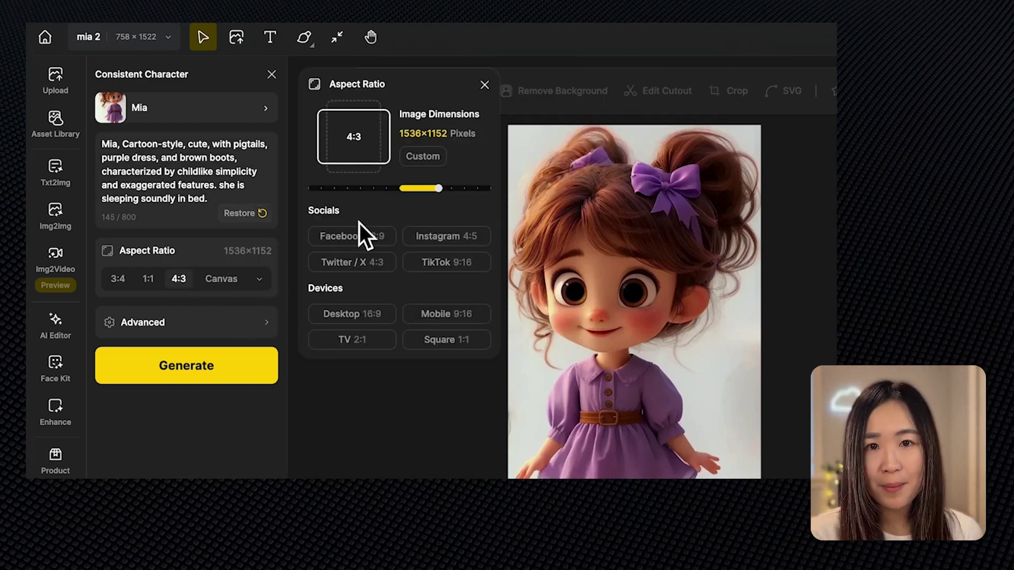
{"action": "left_click", "coordinate": [372, 237]}
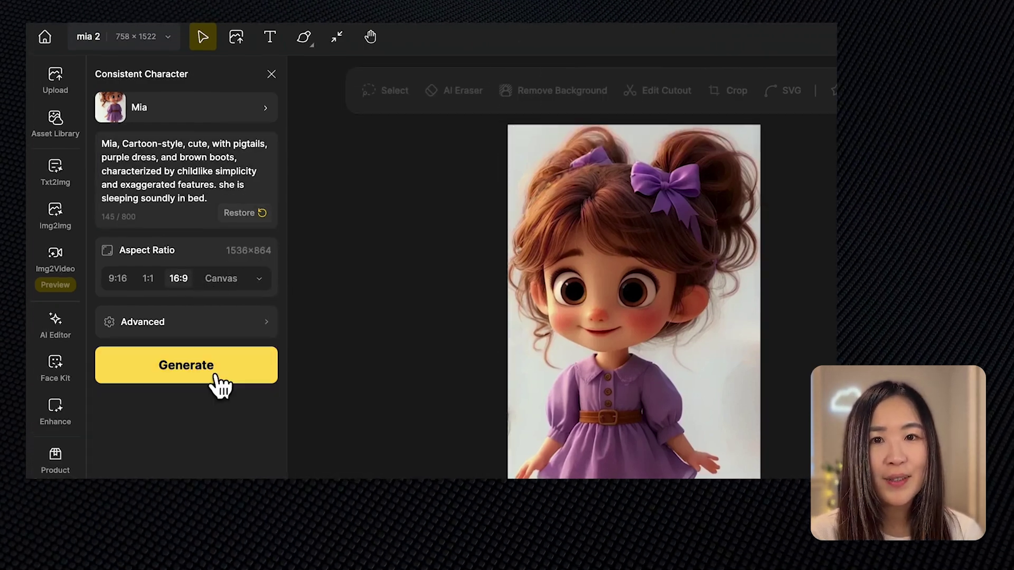
{"action": "left_click", "coordinate": [212, 365]}
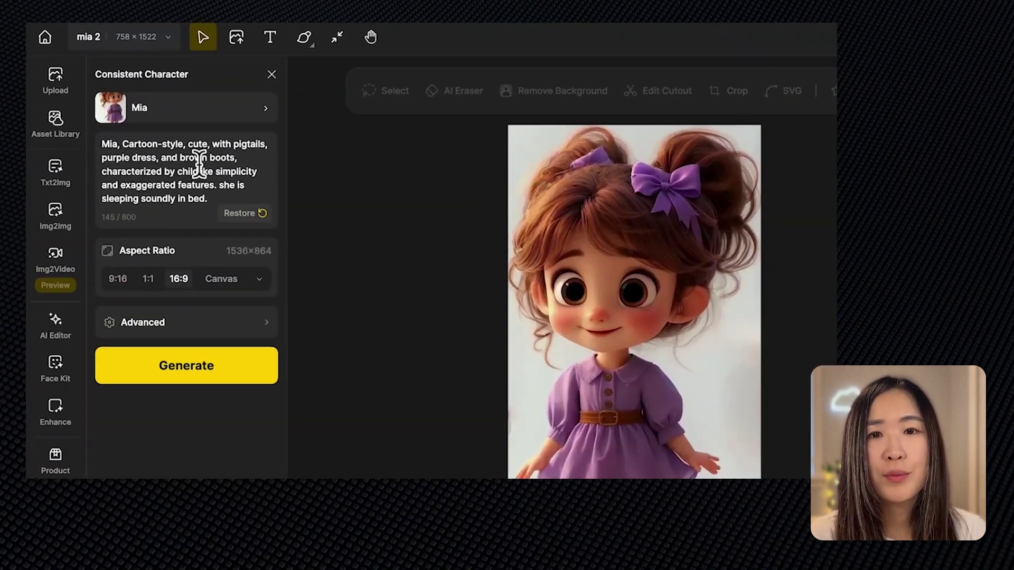
Delete ', and brown boots' from Mia's description, regenerate, and preview the new result
{"action": "left_click_drag", "start_coordinate": [158, 158], "coordinate": [236, 158]}
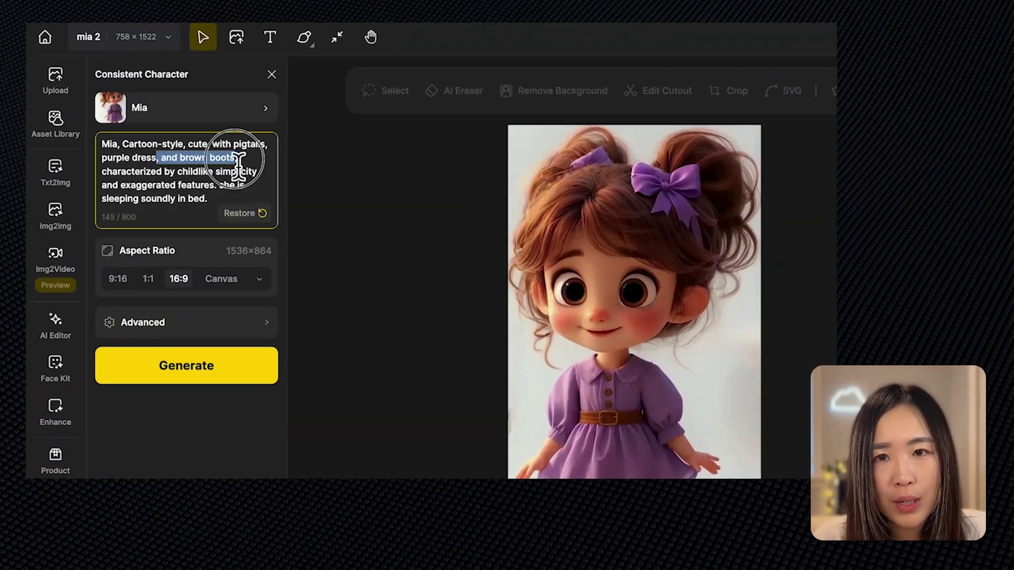
{"action": "key", "text": "BackSpace"}
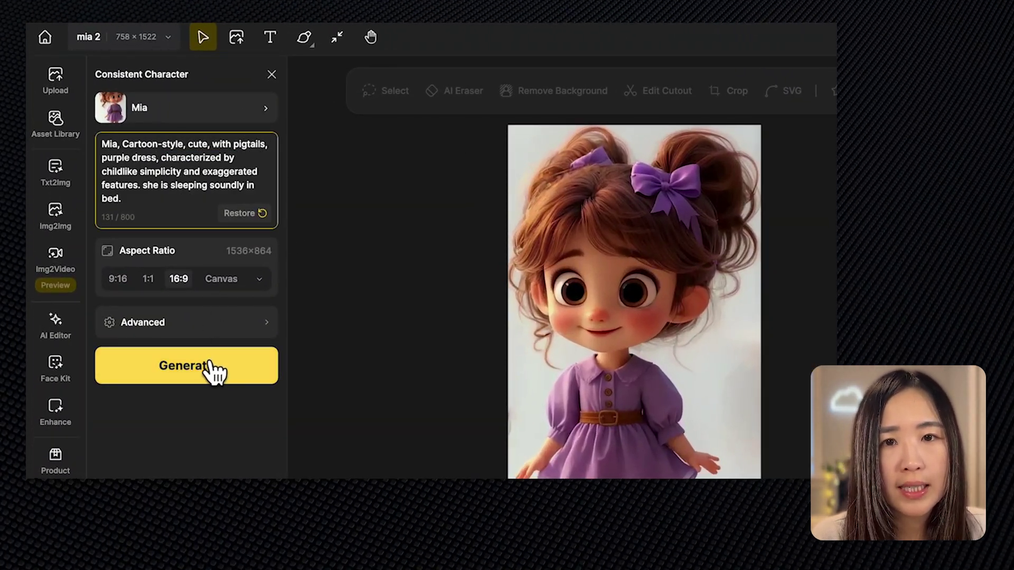
{"action": "left_click", "coordinate": [133, 254]}
{"action": "left_click", "coordinate": [743, 124]}
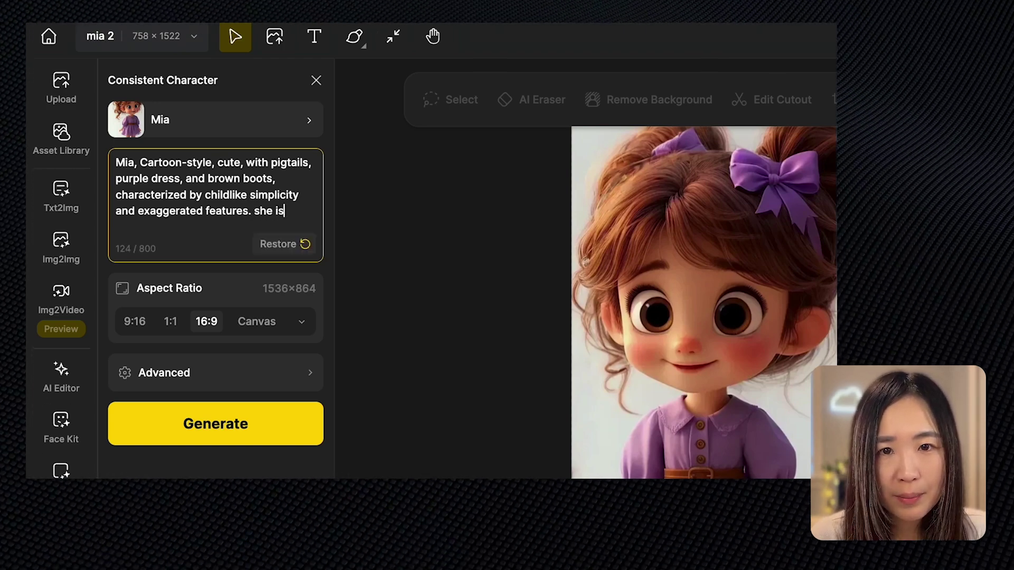
Generate Mia 'swimming in the pool.', preview both results, then type 'swimsuit' into her outfit
{"action": "type", "text": "swimming in the pool."}
{"action": "left_click", "coordinate": [272, 427]}
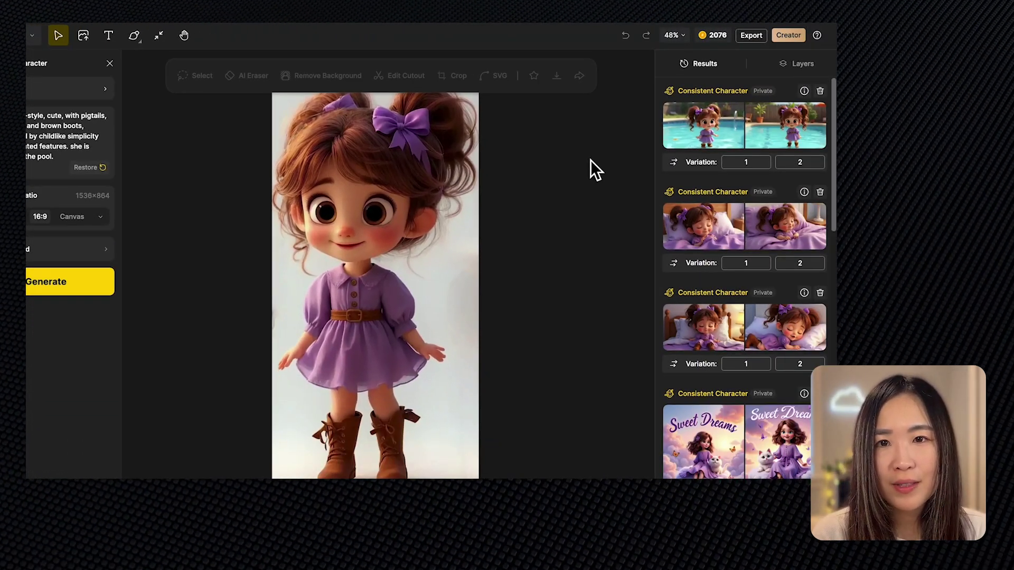
{"action": "mouse_move", "coordinate": [710, 138]}
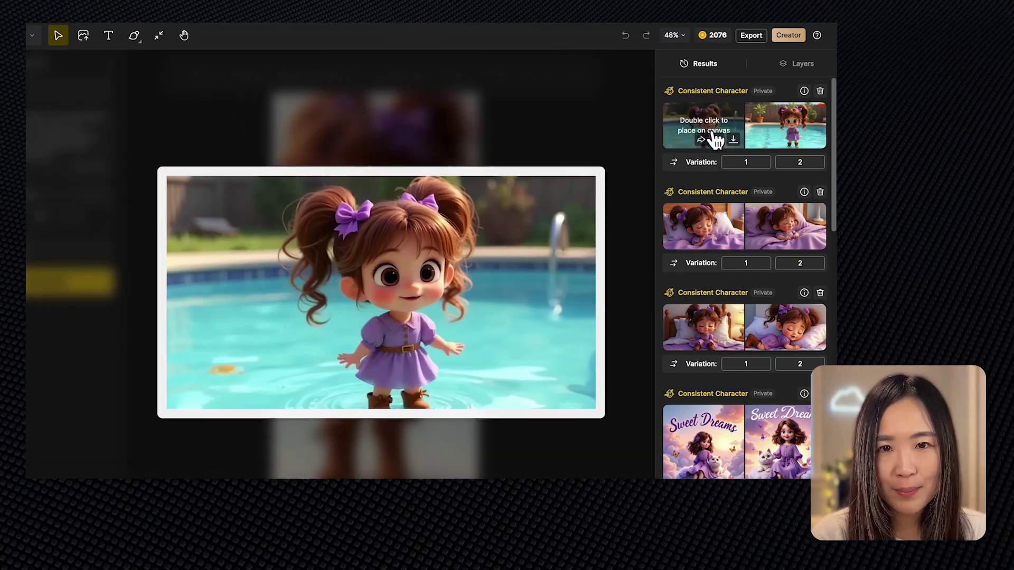
{"action": "mouse_move", "coordinate": [783, 129]}
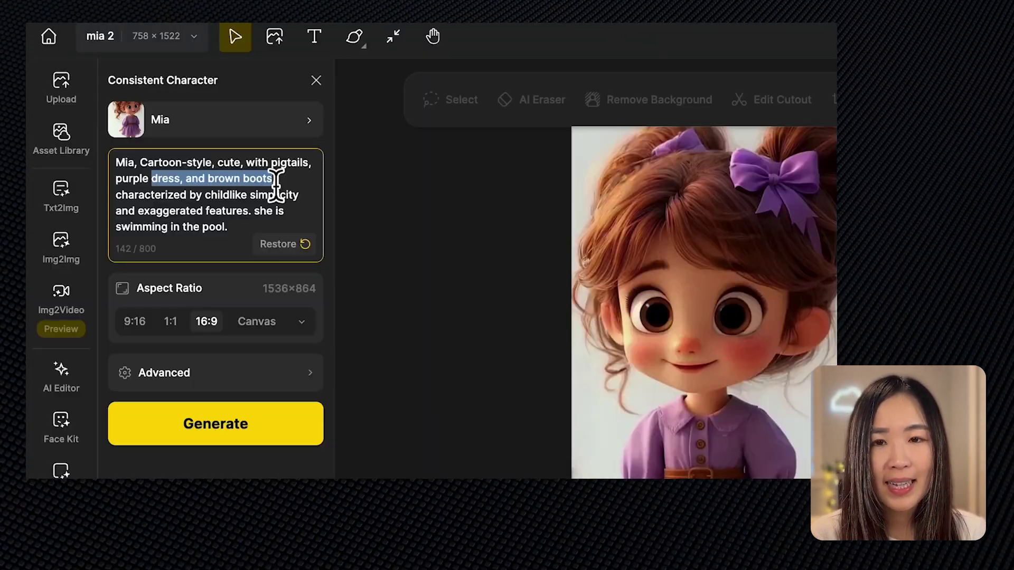
{"action": "type", "text": "swimsuit, characterized by"}
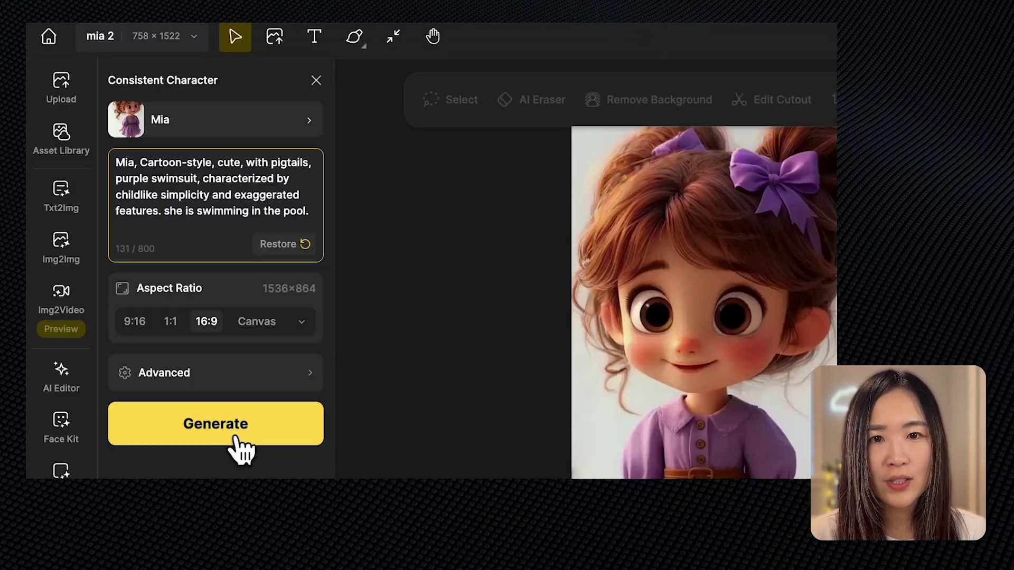
Generate the purple-swimsuit pool scene and preview both new results
{"action": "left_click", "coordinate": [227, 425]}
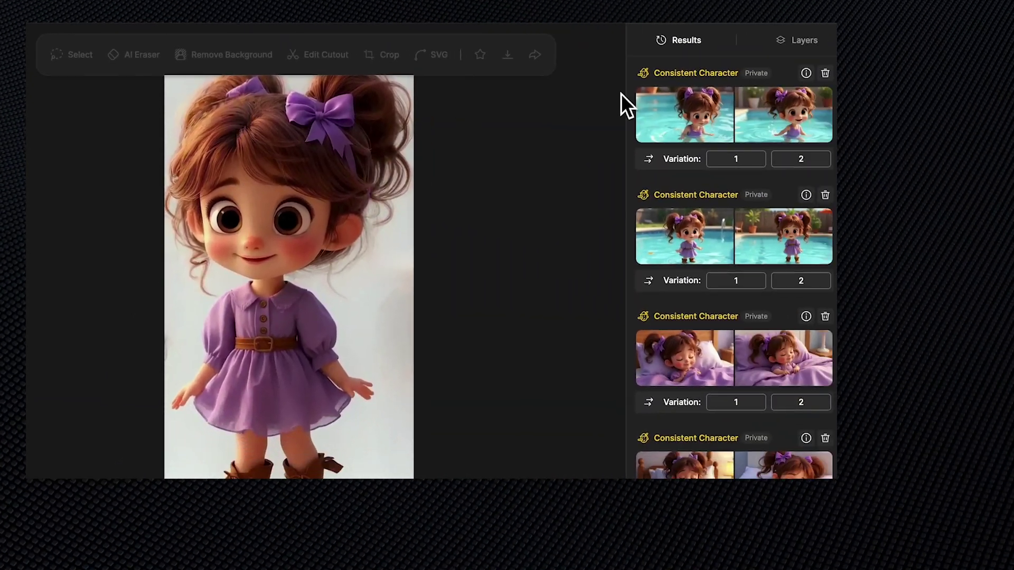
{"action": "mouse_move", "coordinate": [701, 108]}
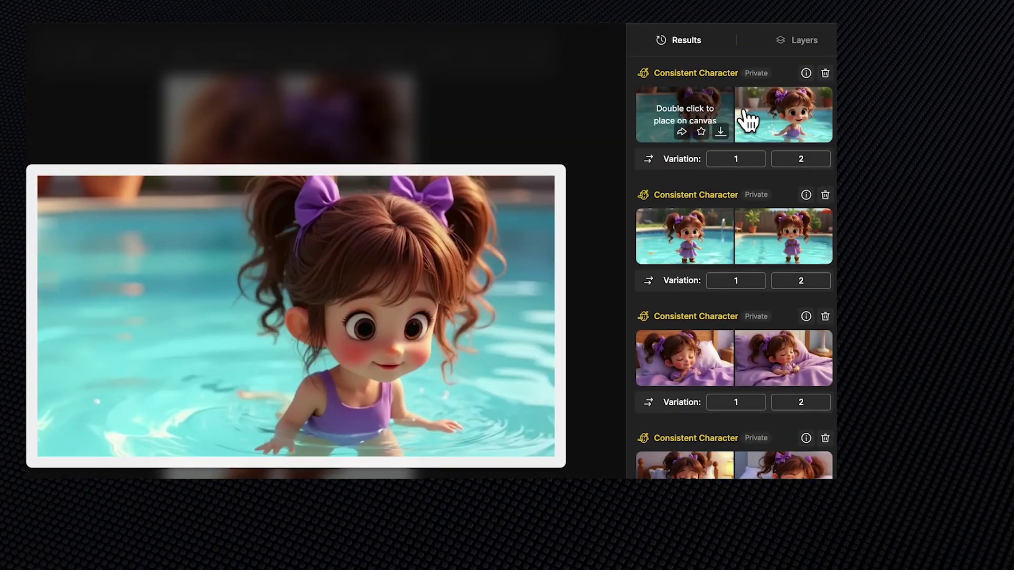
{"action": "mouse_move", "coordinate": [798, 127]}
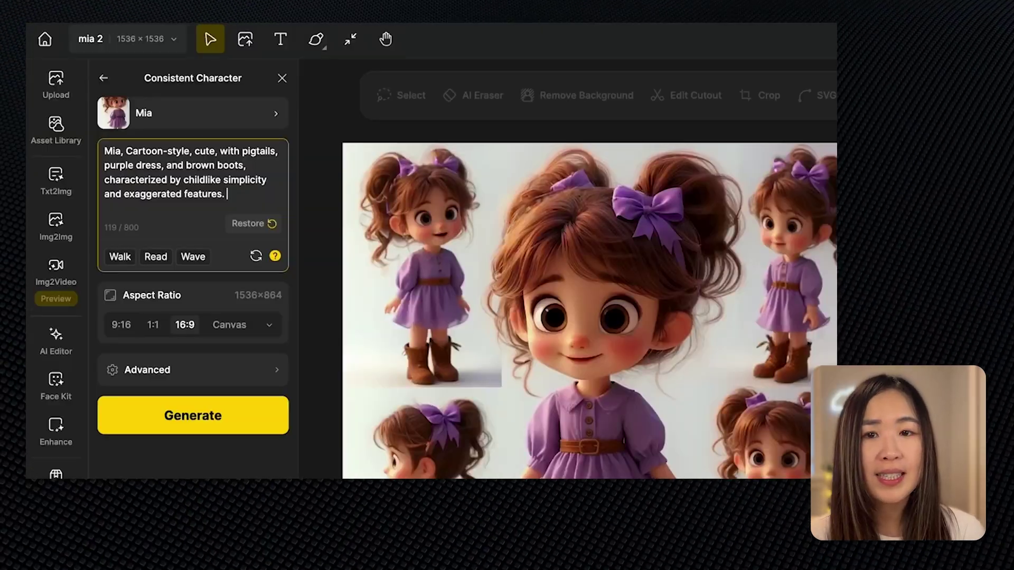
Generate a quick 'she is dancing.' image, then paste the longer sunlit-meadow dance description
{"action": "type", "text": "she is dancing."}
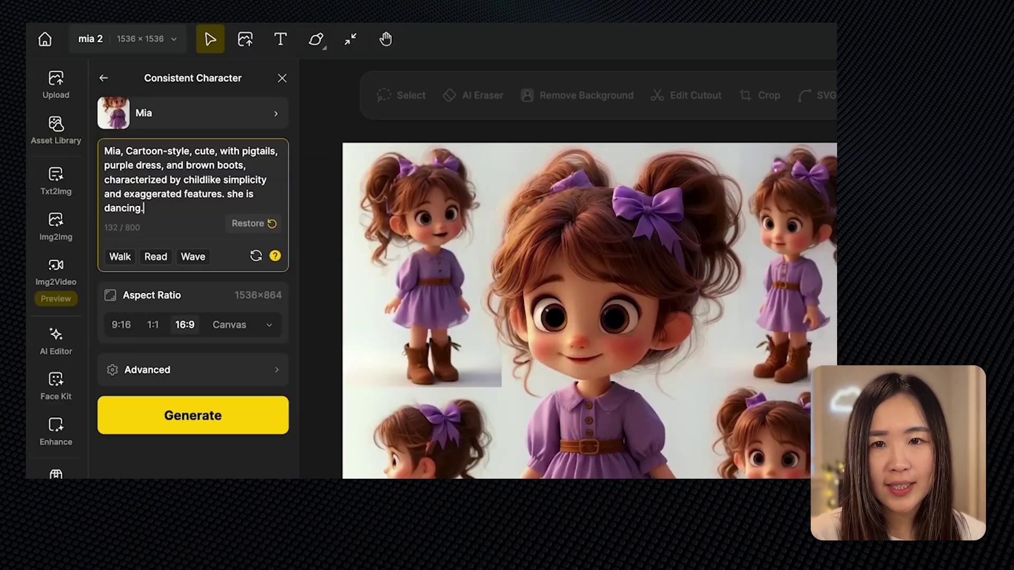
{"action": "left_click", "coordinate": [209, 422]}
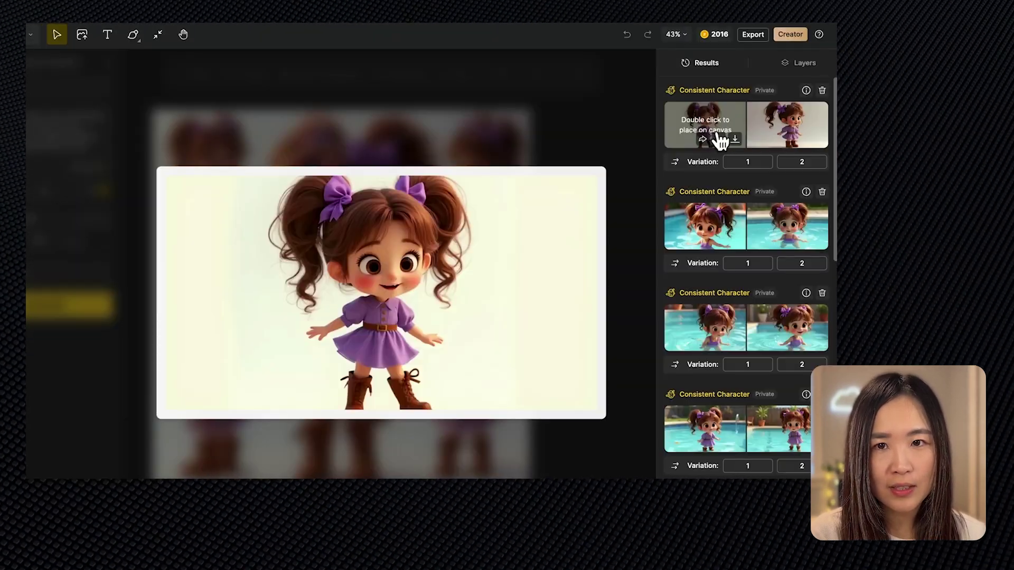
{"action": "mouse_move", "coordinate": [787, 135]}
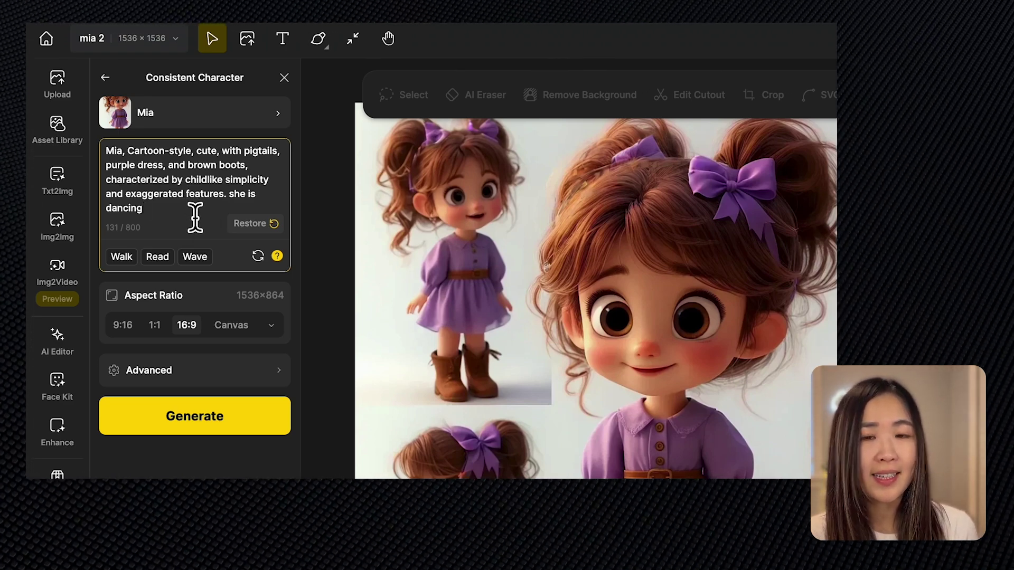
{"action": "key", "text": "ctrl+v"}
{"action": "scroll", "coordinate": [174, 222], "scroll_direction": "down", "scroll_amount": 1}
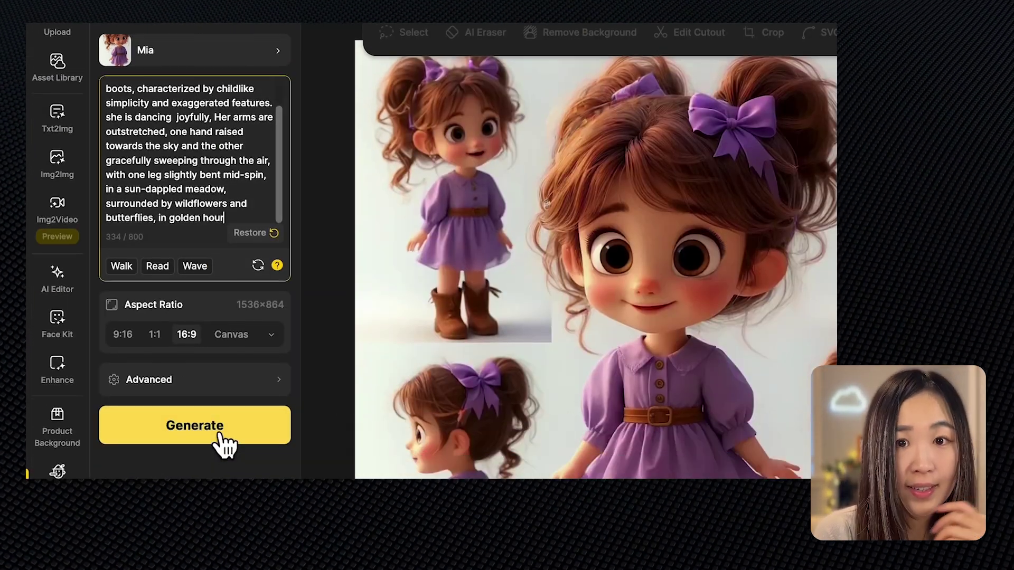
Generate two meadow-dancing images of Mia and place the butterfly-meadow one on the canvas
{"action": "left_click", "coordinate": [198, 426]}
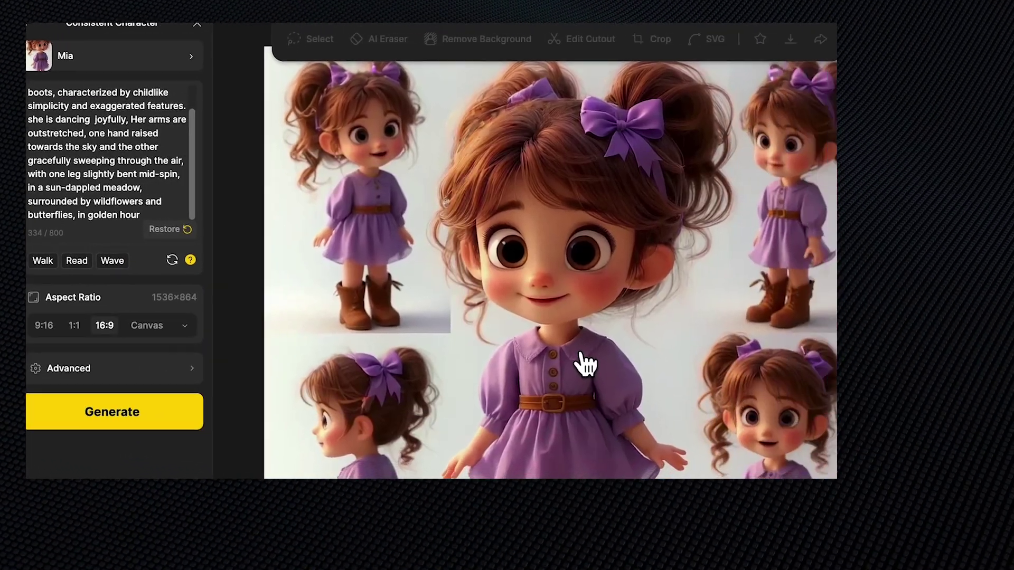
{"action": "mouse_move", "coordinate": [684, 126]}
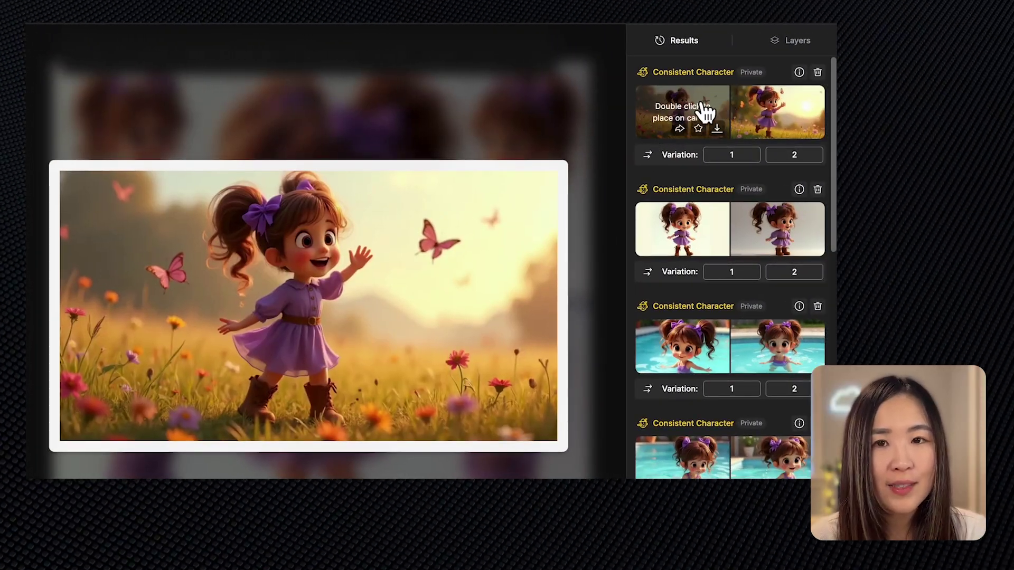
{"action": "mouse_move", "coordinate": [789, 122]}
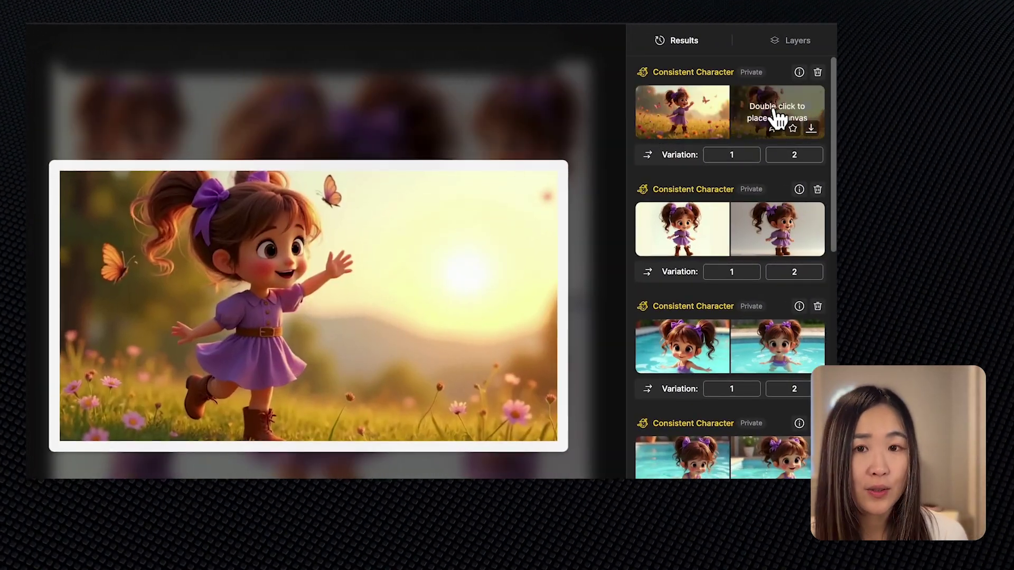
{"action": "double_click", "coordinate": [696, 111]}
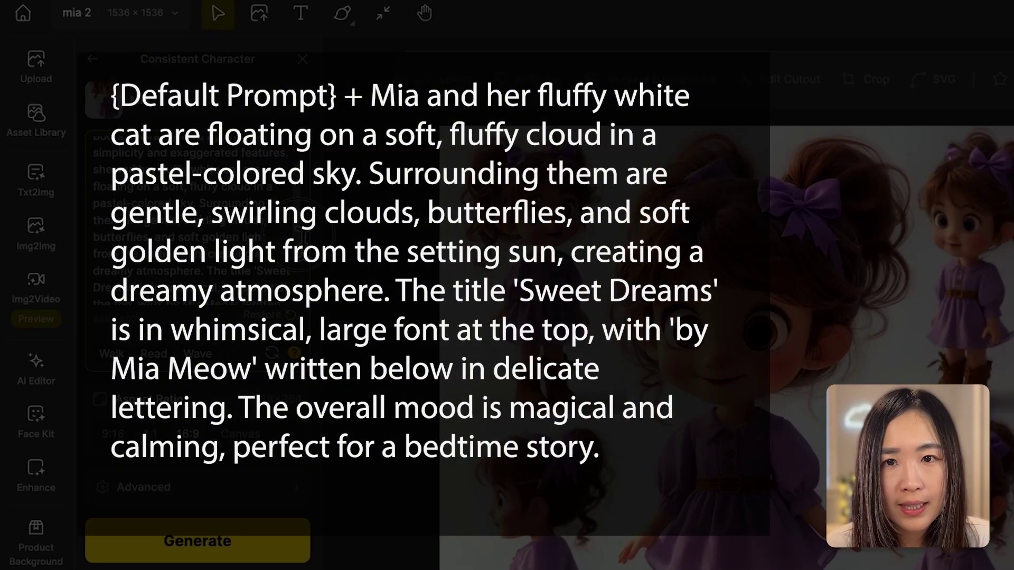
Review the Sweet Dreams cloud prompt, switch to 3:4 portrait (1152×1536), and generate
{"action": "scroll", "coordinate": [193, 227], "scroll_direction": "up", "scroll_amount": 3}
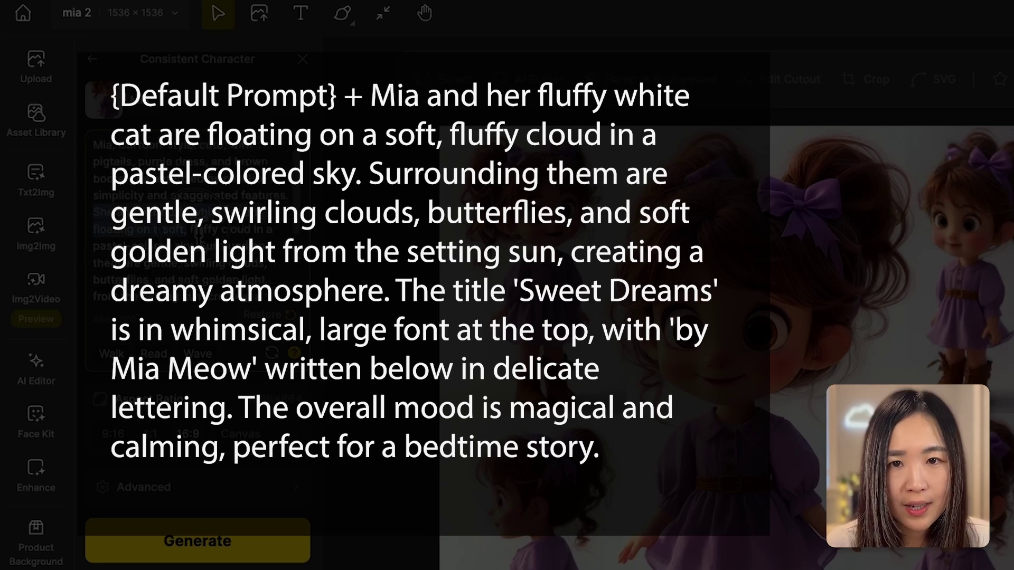
{"action": "scroll", "coordinate": [192, 227], "scroll_direction": "down", "scroll_amount": 3}
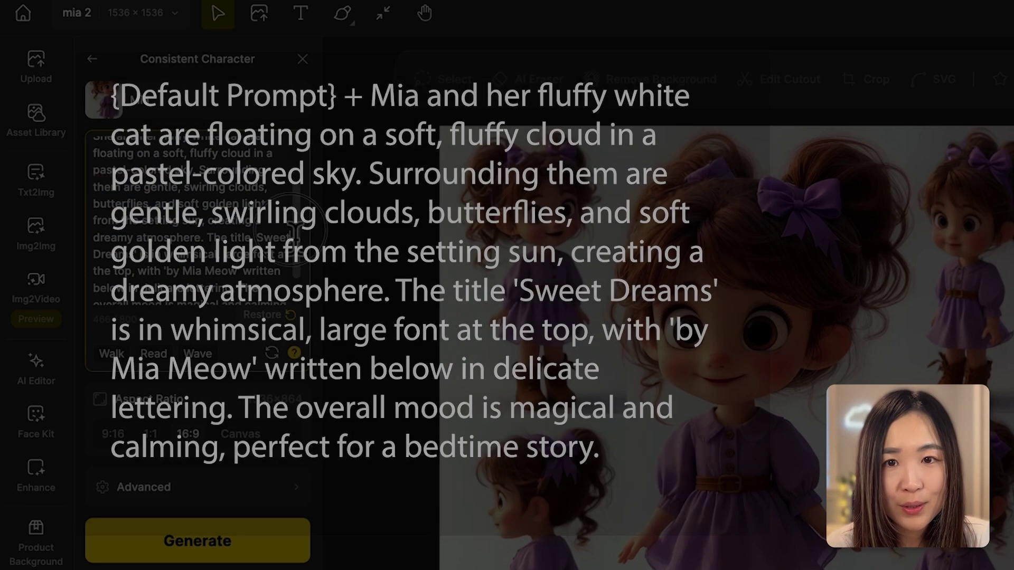
{"action": "left_click_drag", "start_coordinate": [207, 258], "coordinate": [301, 450]}
{"action": "left_click", "coordinate": [183, 263]}
{"action": "left_click_drag", "start_coordinate": [317, 136], "coordinate": [249, 135]}
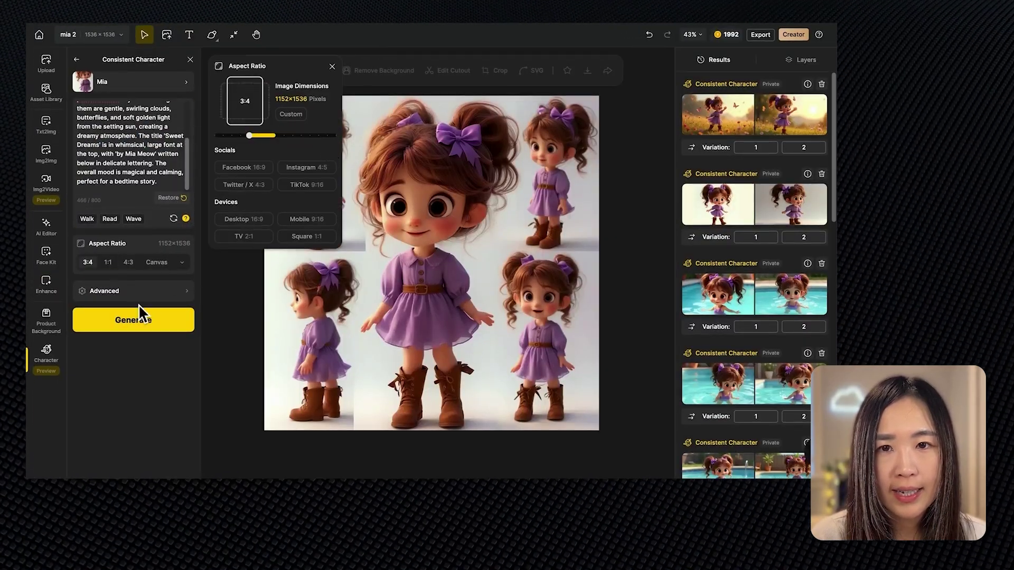
{"action": "left_click", "coordinate": [137, 319]}
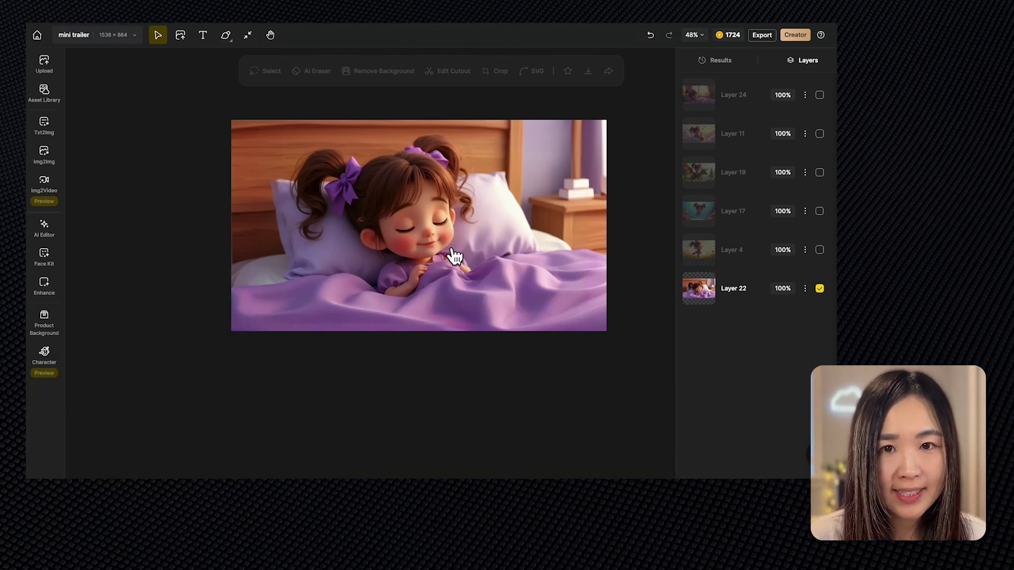
Open Img2Video with the sleeping scene as Start Frame and no End Frame
{"action": "mouse_move", "coordinate": [51, 198]}
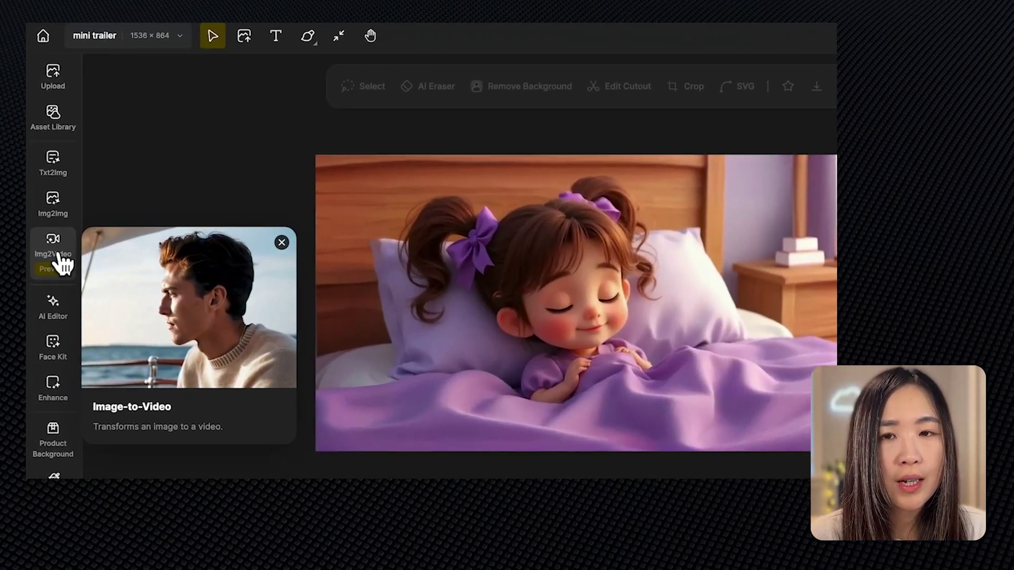
{"action": "left_click", "coordinate": [60, 254]}
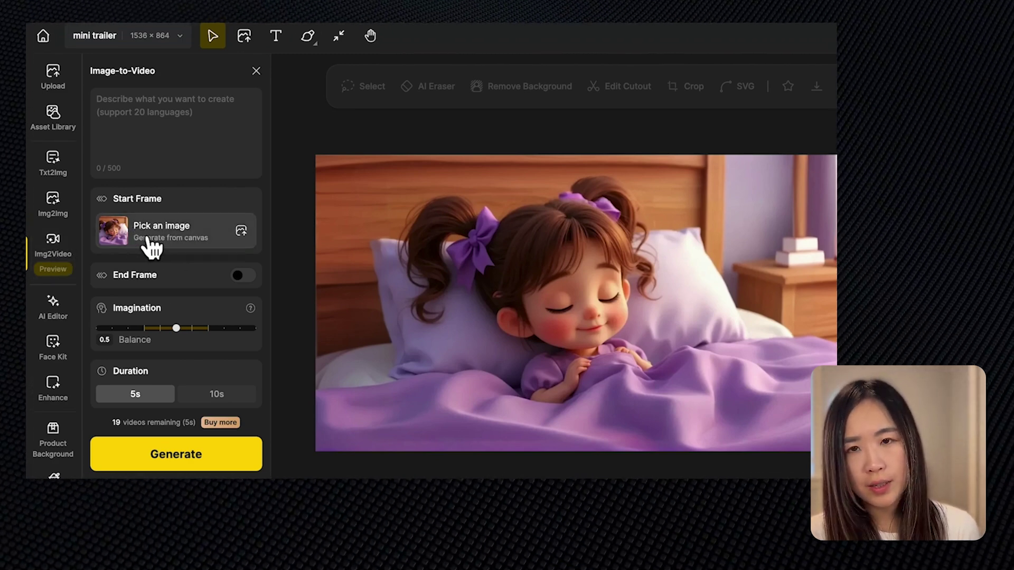
{"action": "left_click", "coordinate": [158, 234]}
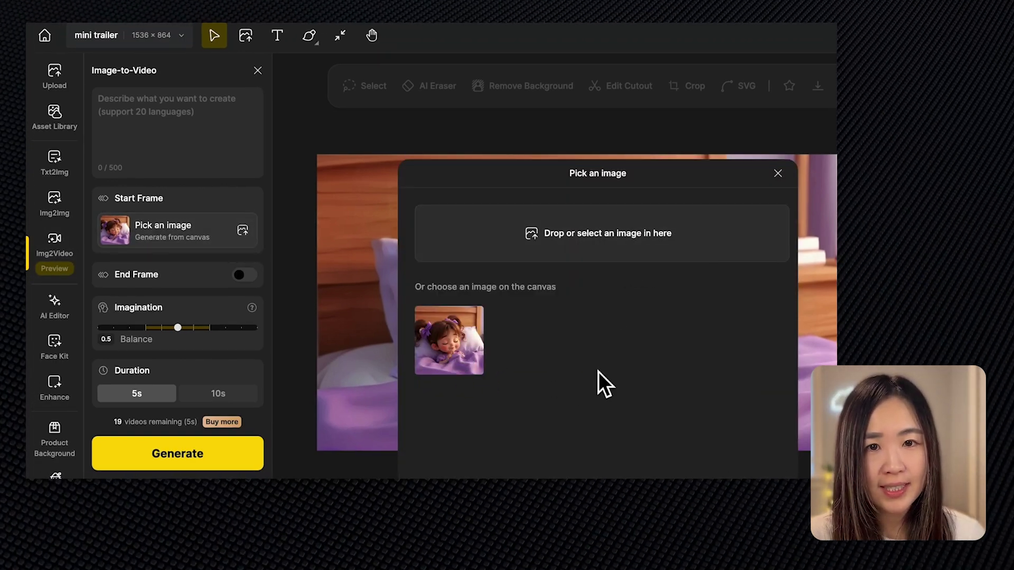
{"action": "left_click", "coordinate": [778, 174]}
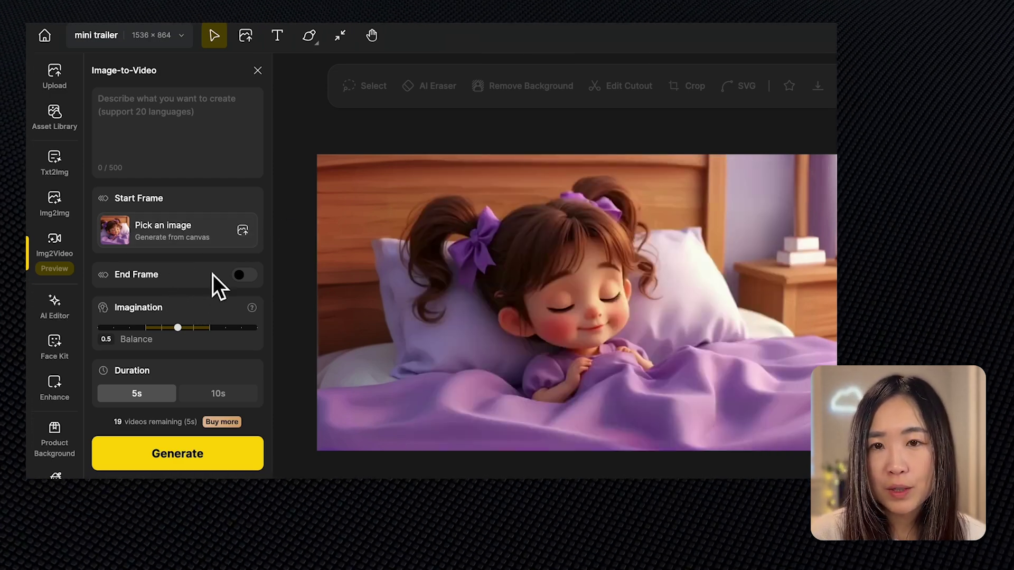
{"action": "left_click", "coordinate": [256, 278]}
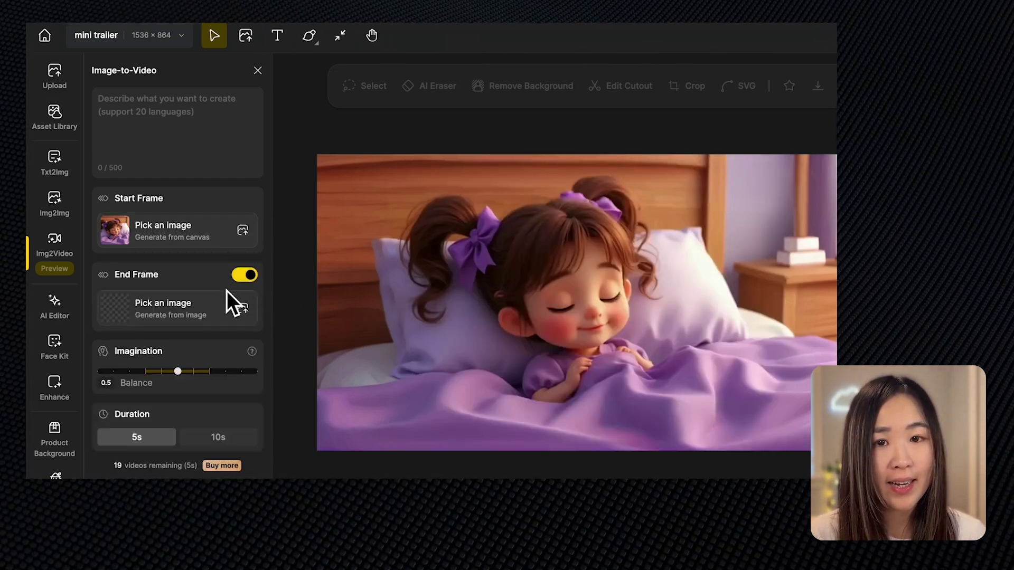
{"action": "left_click", "coordinate": [248, 277]}
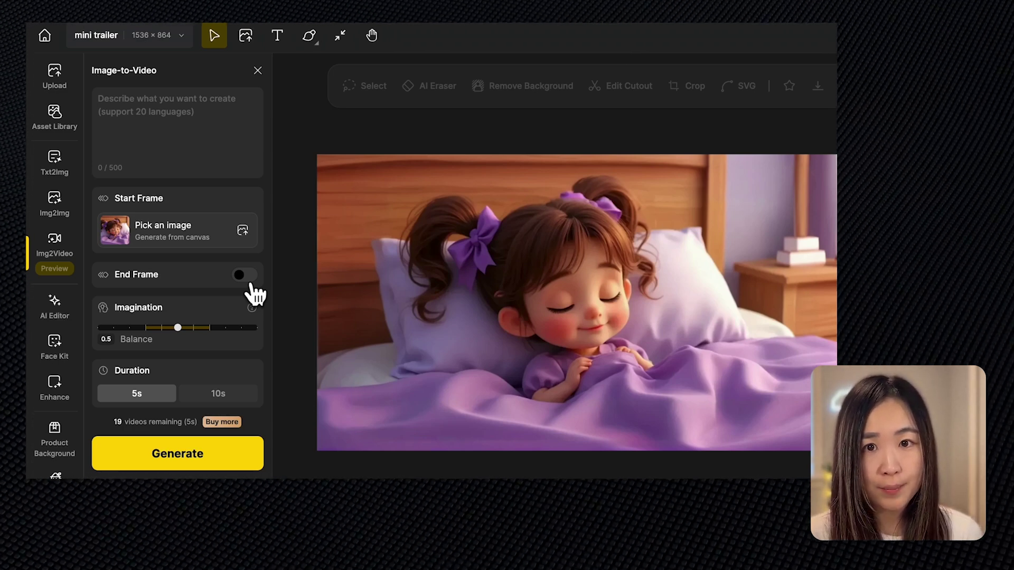
Enter the prompt 'A girl is sleeping peacefully in her cozy bed, camera zoom in.'
{"action": "left_click", "coordinate": [221, 115]}
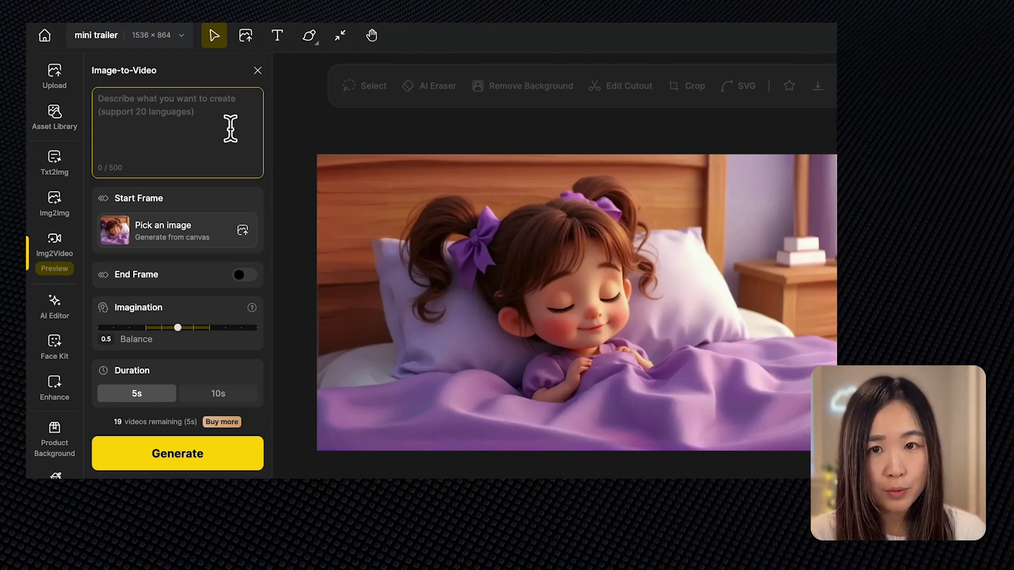
{"action": "type", "text": "A"}
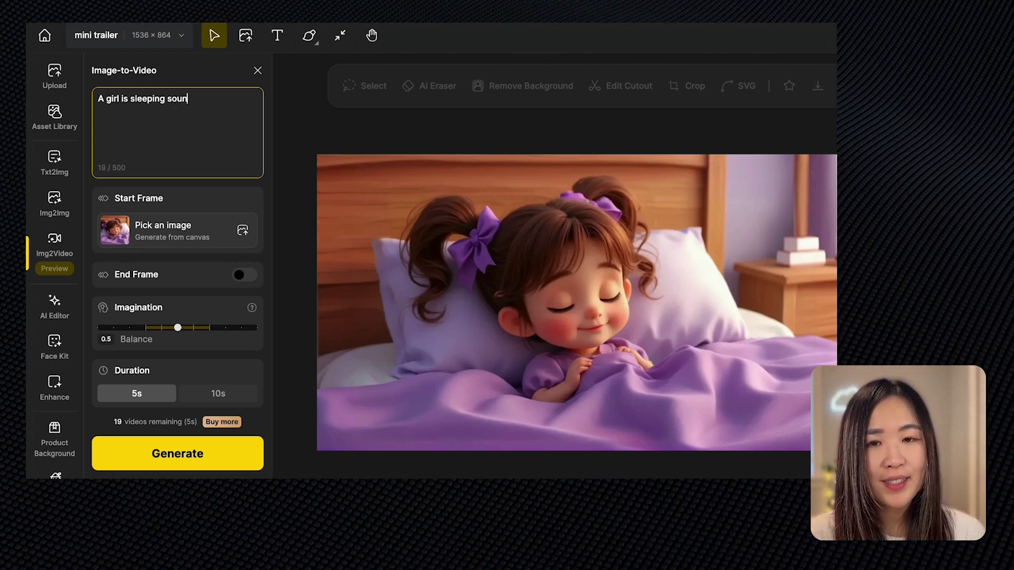
{"action": "type", "text": " girl is sleeping peacefully in her cozy bed, camera"}
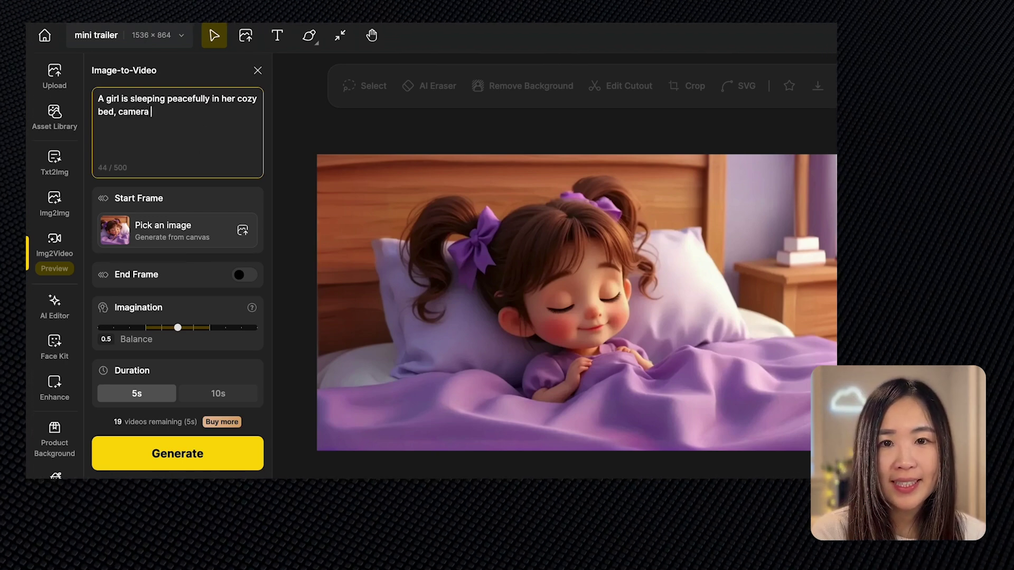
{"action": "type", "text": " zoom in."}
{"action": "left_click", "coordinate": [256, 244]}
Leave Imagination at 0.5 and Duration at 5 seconds after trying other values
{"action": "mouse_move", "coordinate": [260, 308]}
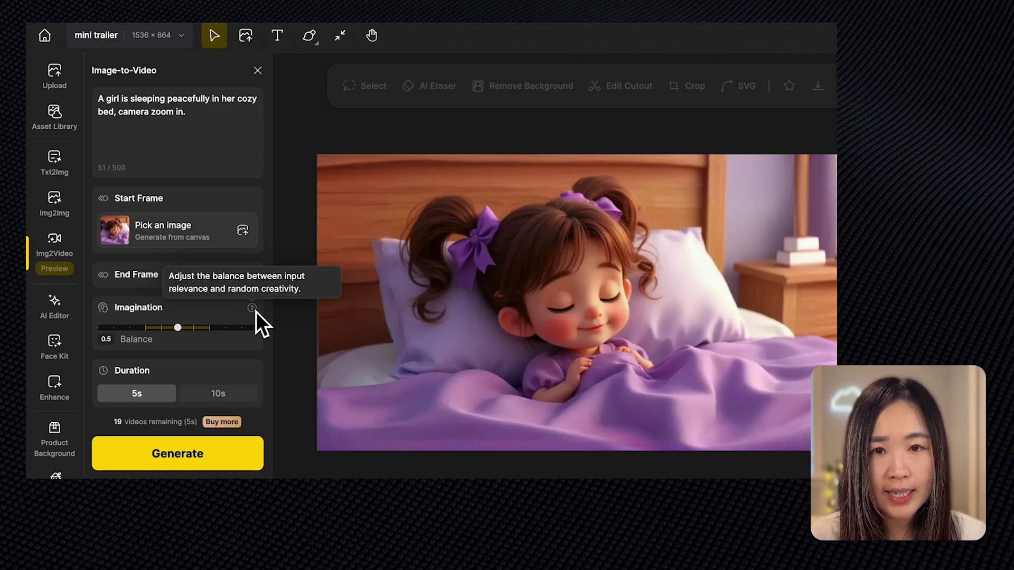
{"action": "left_click", "coordinate": [240, 336]}
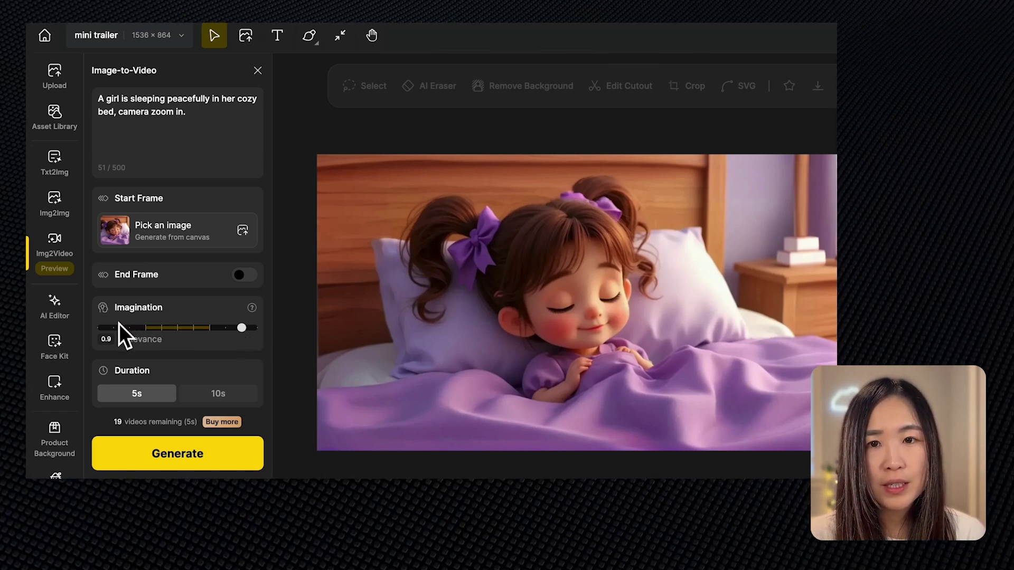
{"action": "left_click", "coordinate": [123, 337]}
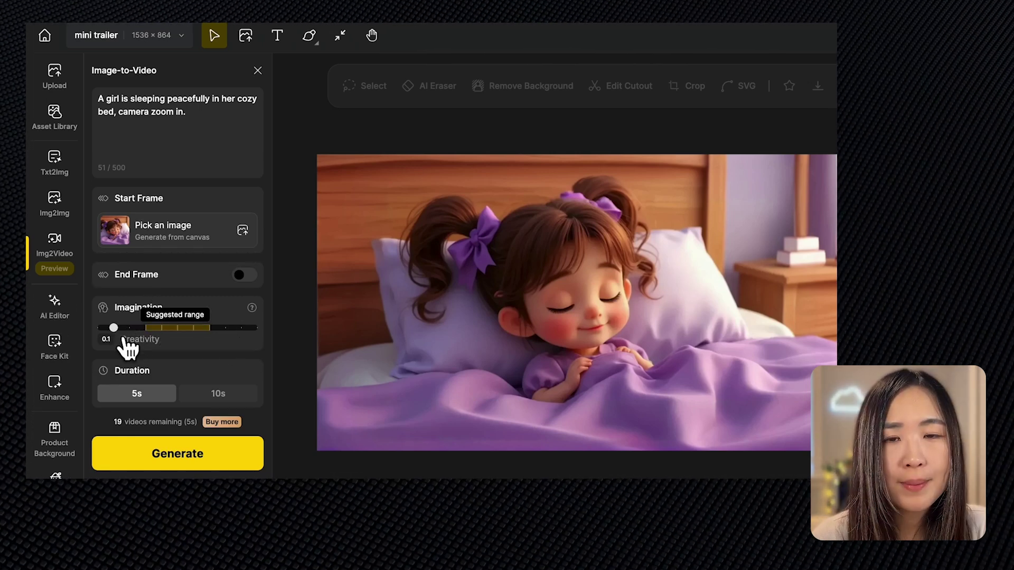
{"action": "left_click", "coordinate": [186, 331]}
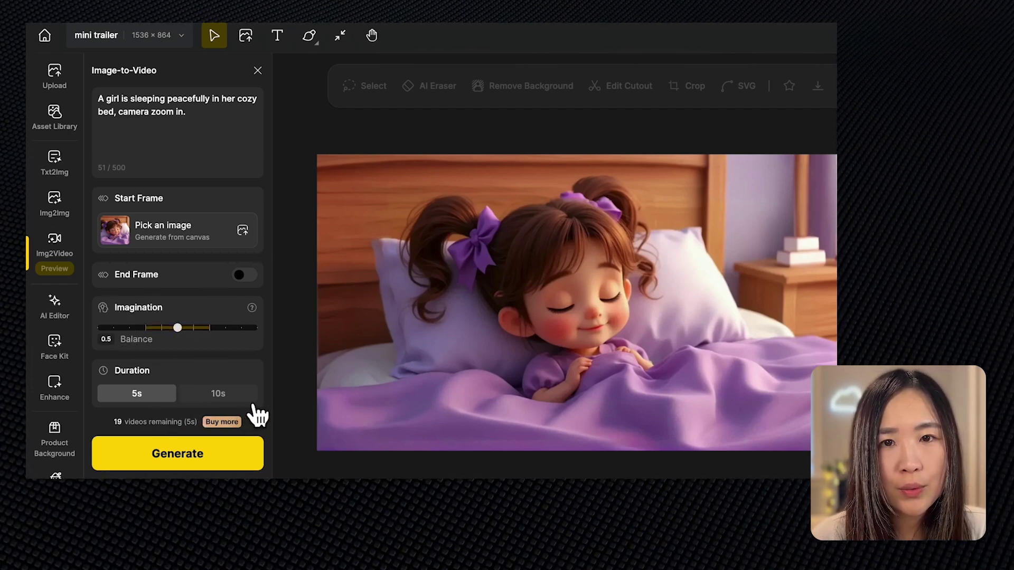
{"action": "left_click", "coordinate": [247, 399]}
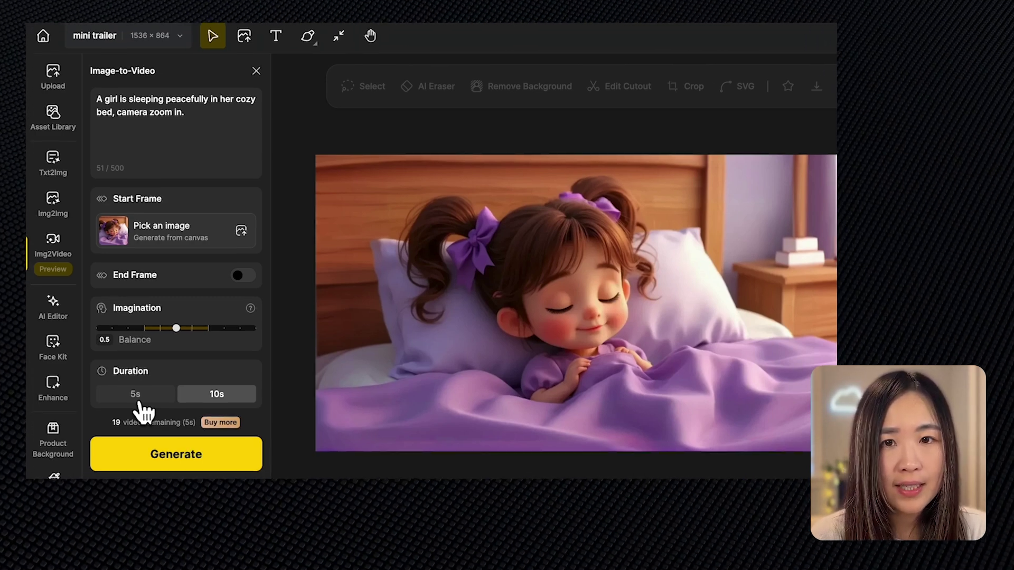
{"action": "left_click", "coordinate": [140, 404]}
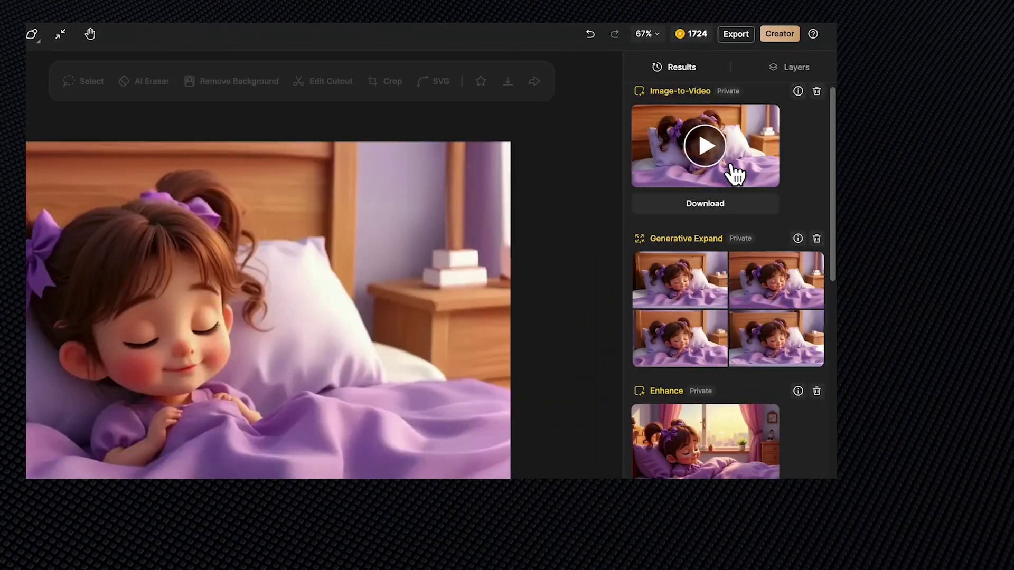
Play the sleeping-scene video, then download it as mini trailer (1).mp4 and open it
{"action": "left_click", "coordinate": [715, 153]}
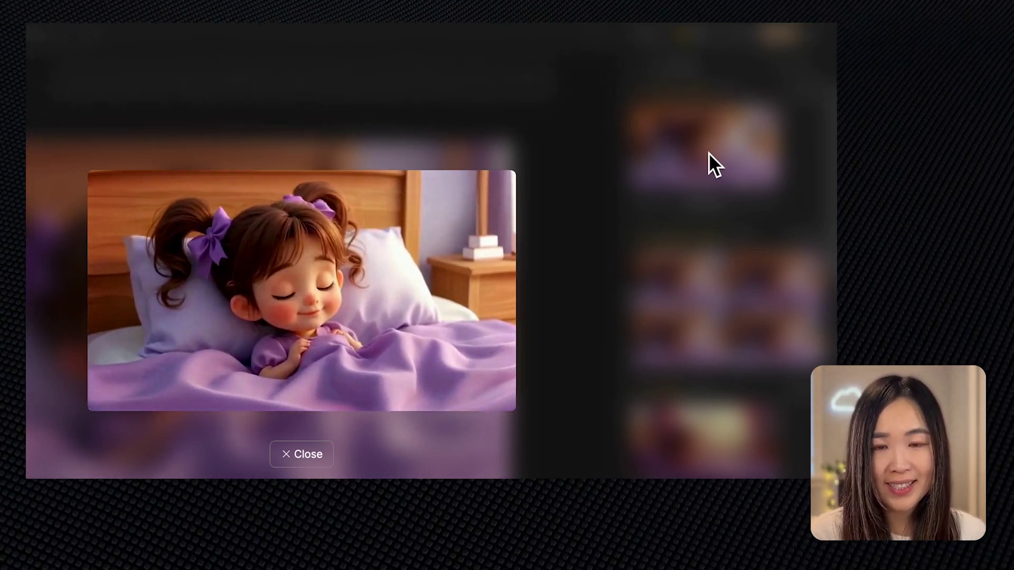
{"action": "left_click", "coordinate": [708, 154]}
{"action": "left_click", "coordinate": [750, 176]}
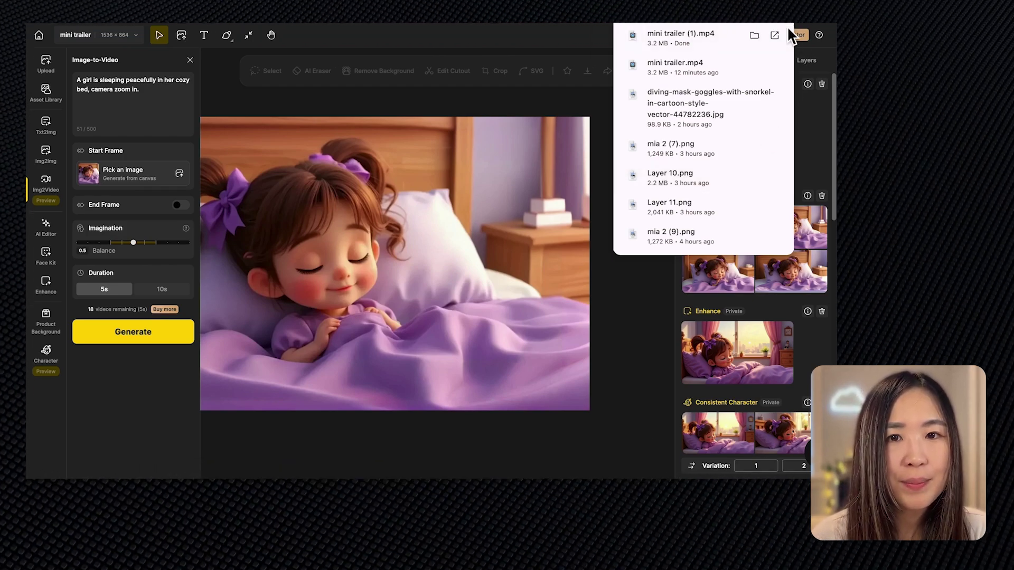
{"action": "left_click", "coordinate": [772, 35]}
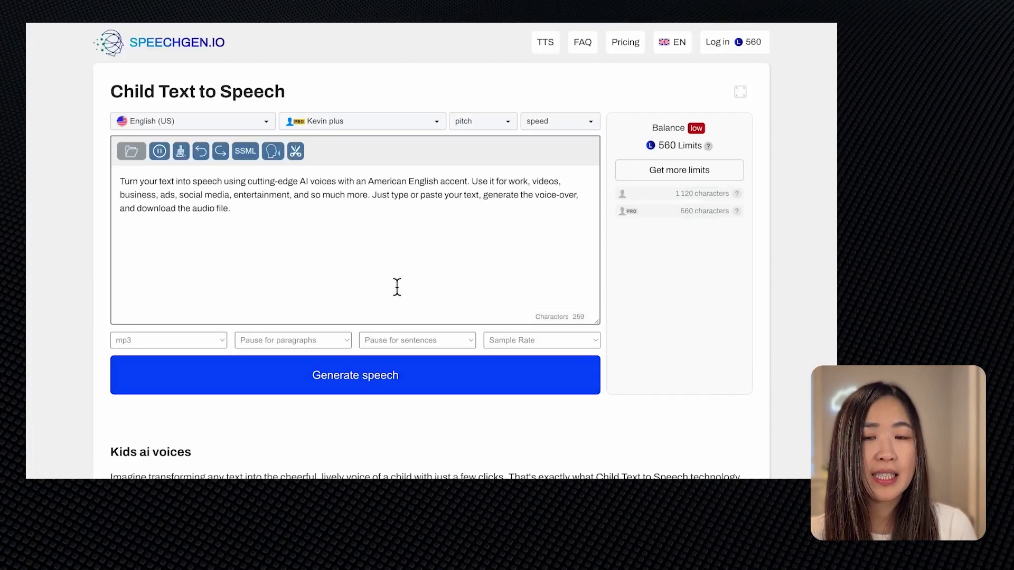
Keep English (US), pick the Anny voice and set the speech speed to x0.9
{"action": "scroll", "coordinate": [397, 296], "scroll_direction": "down", "scroll_amount": 7}
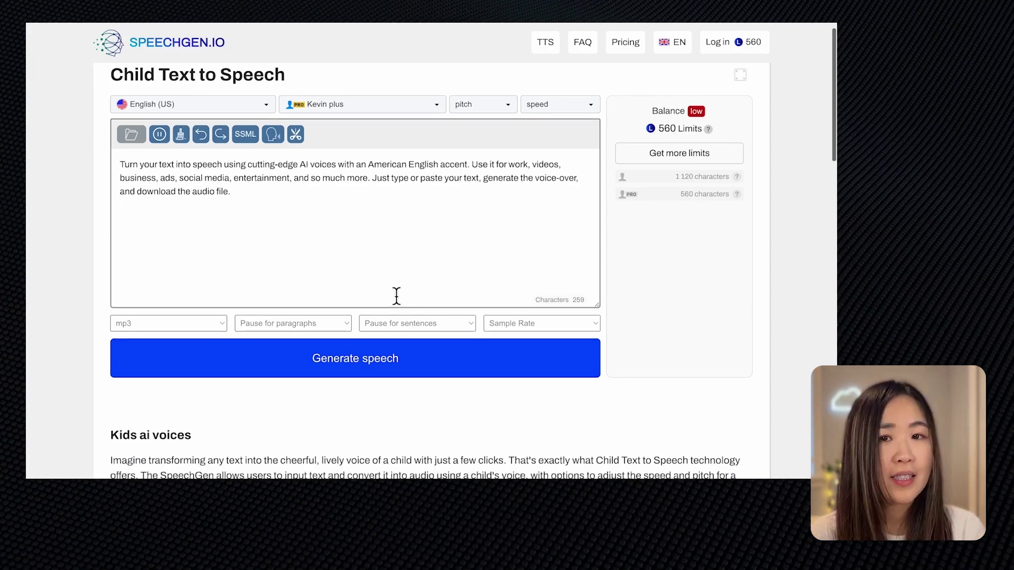
{"action": "scroll", "coordinate": [394, 294], "scroll_direction": "down", "scroll_amount": 2}
{"action": "scroll", "coordinate": [395, 293], "scroll_direction": "up", "scroll_amount": 1}
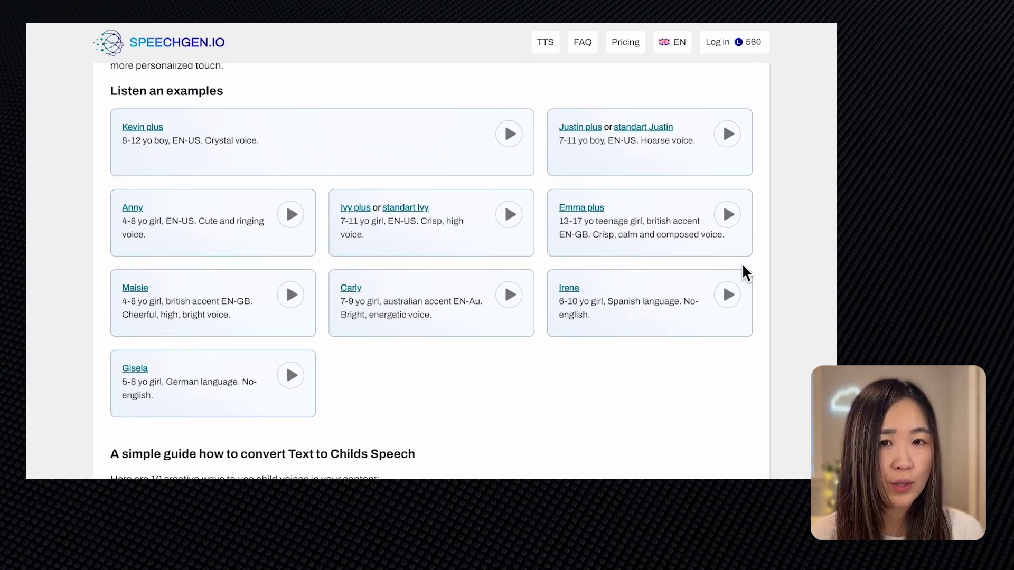
{"action": "scroll", "coordinate": [525, 245], "scroll_direction": "up", "scroll_amount": 8}
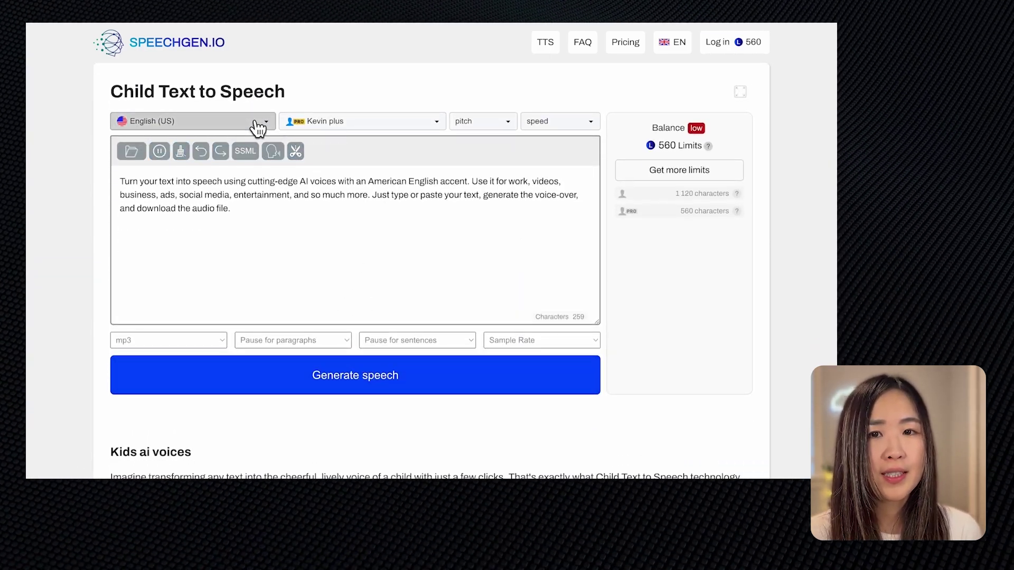
{"action": "left_click", "coordinate": [260, 122]}
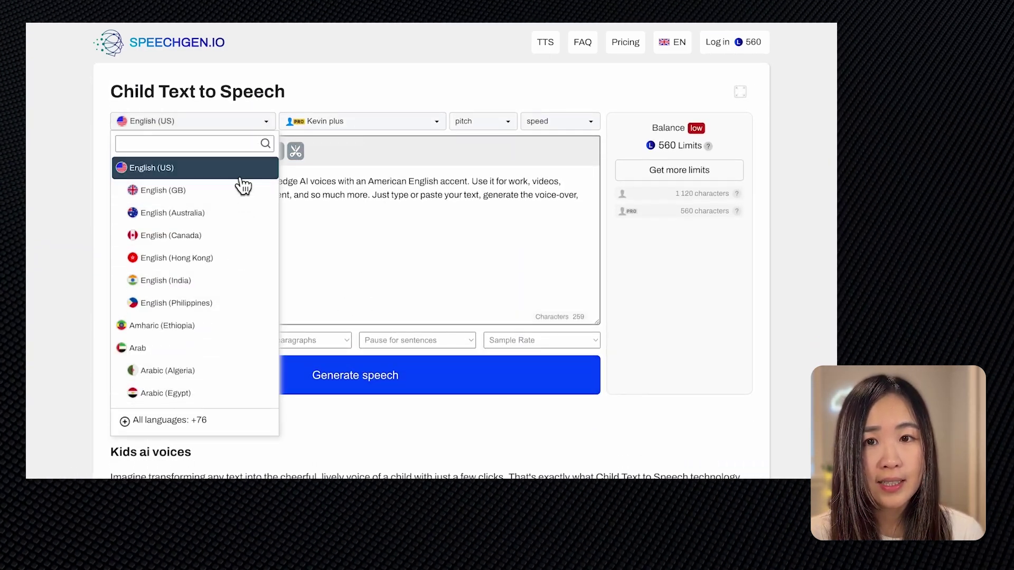
{"action": "left_click", "coordinate": [244, 168]}
{"action": "left_click", "coordinate": [391, 127]}
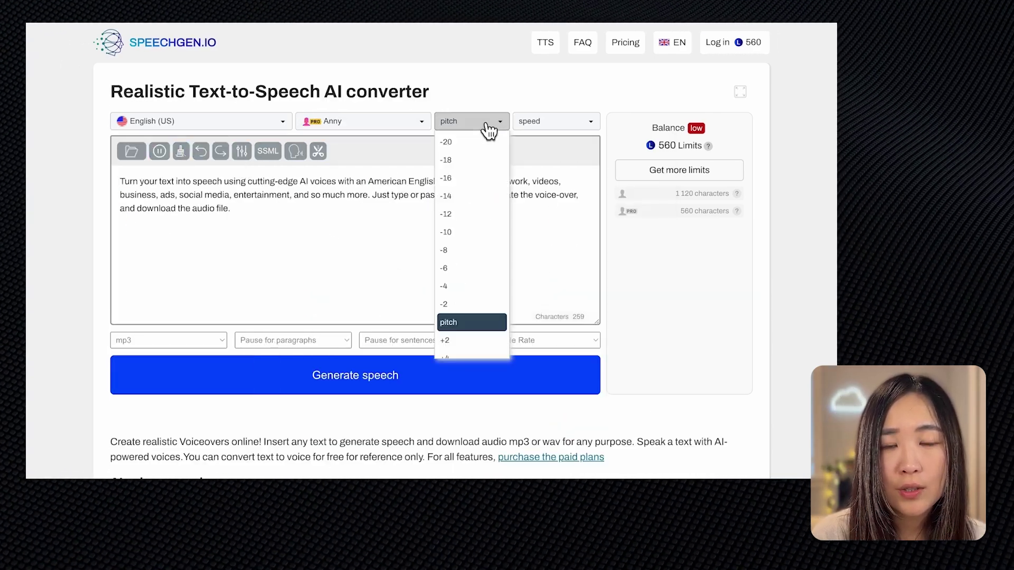
{"action": "left_click", "coordinate": [559, 124]}
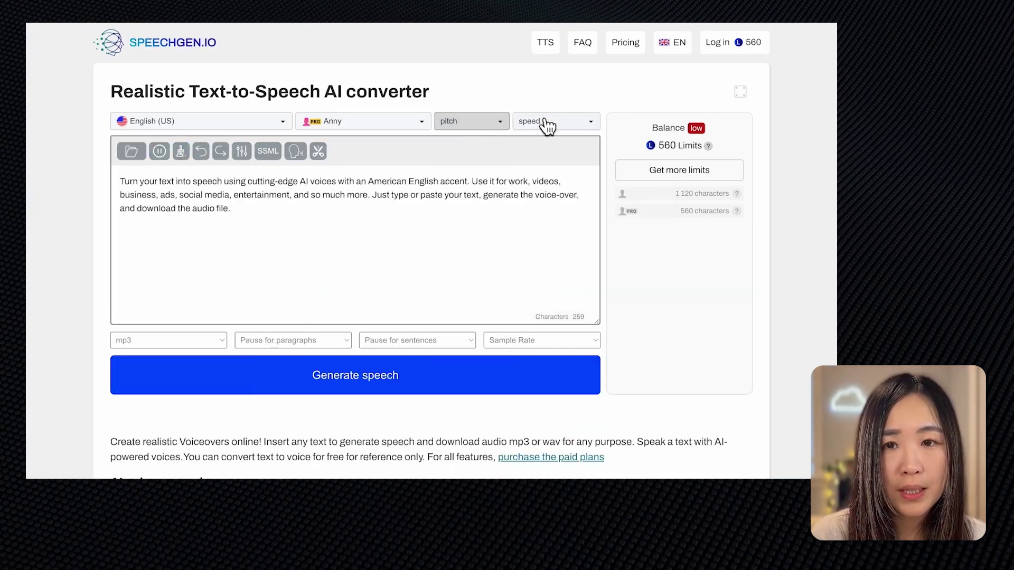
{"action": "left_click", "coordinate": [558, 125]}
{"action": "left_click", "coordinate": [548, 283]}
Replace the sample text with the seven dream lines and generate the narration
{"action": "triple_click", "coordinate": [125, 176]}
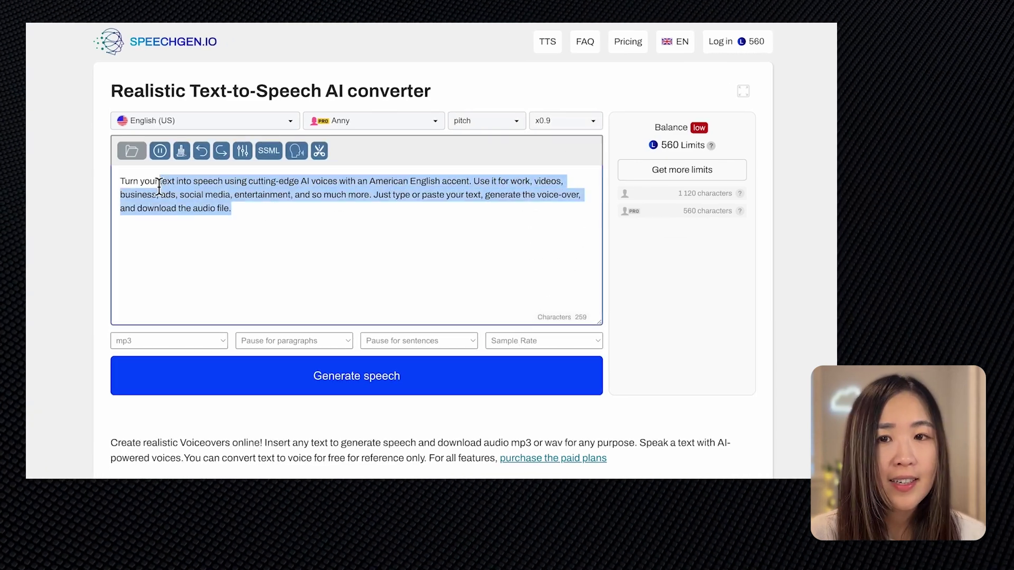
{"action": "type", "text": "\"I fell asleep and started to dream.\" \"I danced with pretty butterflies\" \"I swam with sparkly fish in the shiny water.\" \"I met a magical dragon and together we flew to the sky \" \"I sit on a soft cloud with my fluffy cat.\" \"Dreaming is so much fun. I can't wait to dream again\"  \"Have a sweet dream!\""}
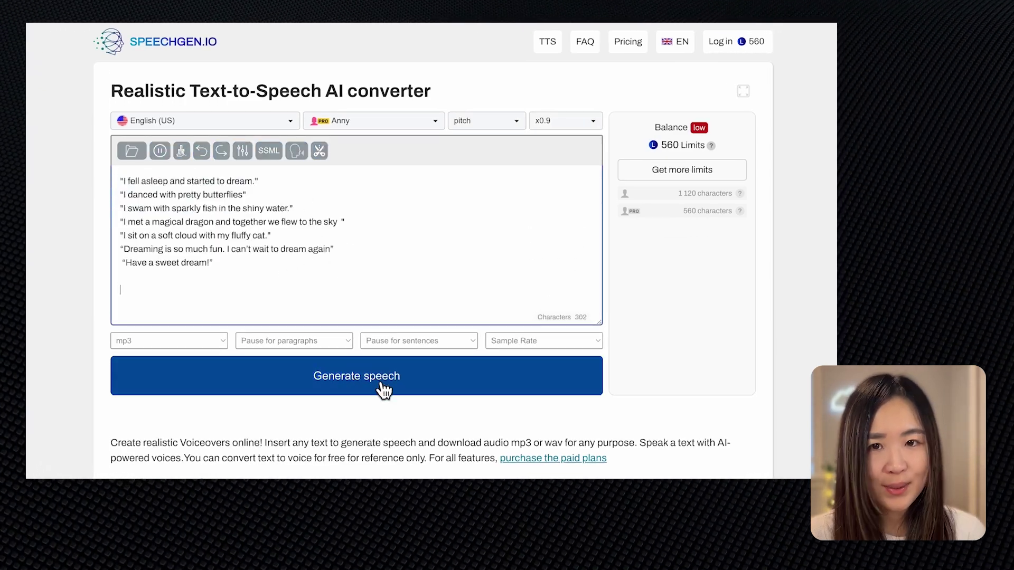
{"action": "left_click", "coordinate": [377, 380]}
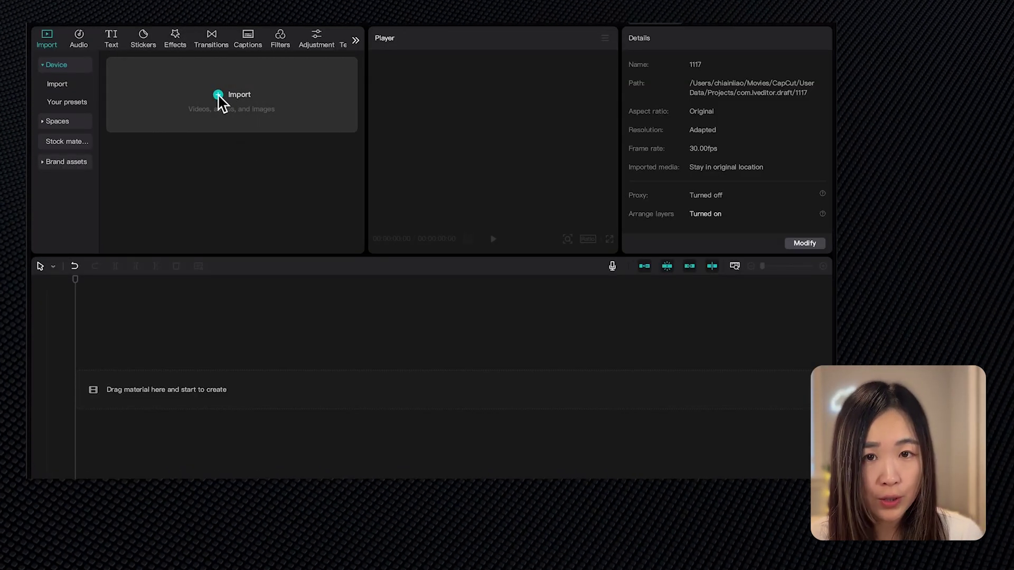
Import the media and lay sleep, dance, underwater, dragon clips and the voiceover on the timeline
{"action": "left_click", "coordinate": [204, 101]}
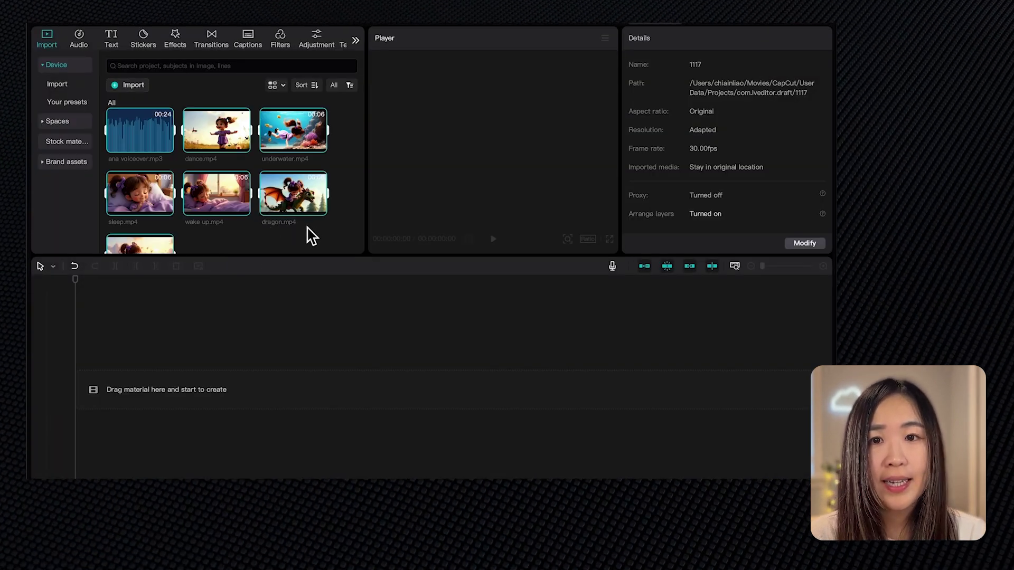
{"action": "left_click", "coordinate": [248, 248]}
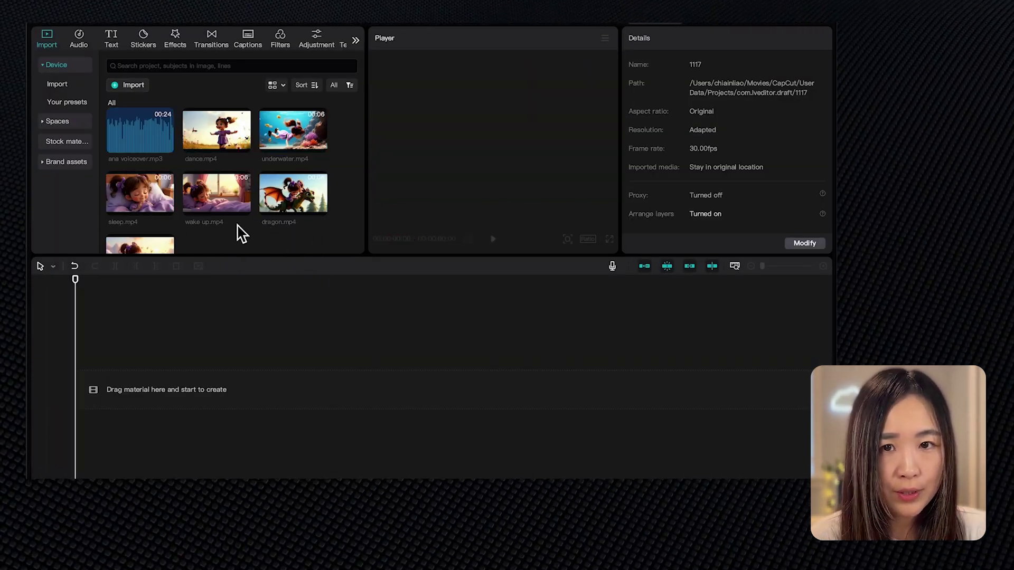
{"action": "scroll", "coordinate": [237, 231], "scroll_direction": "down", "scroll_amount": 1}
{"action": "left_click_drag", "start_coordinate": [140, 179], "coordinate": [129, 381]}
{"action": "left_click_drag", "start_coordinate": [216, 121], "coordinate": [369, 390]}
{"action": "left_click_drag", "start_coordinate": [293, 121], "coordinate": [607, 394]}
{"action": "left_click_drag", "start_coordinate": [293, 179], "coordinate": [634, 391]}
{"action": "left_click_drag", "start_coordinate": [140, 122], "coordinate": [132, 435]}
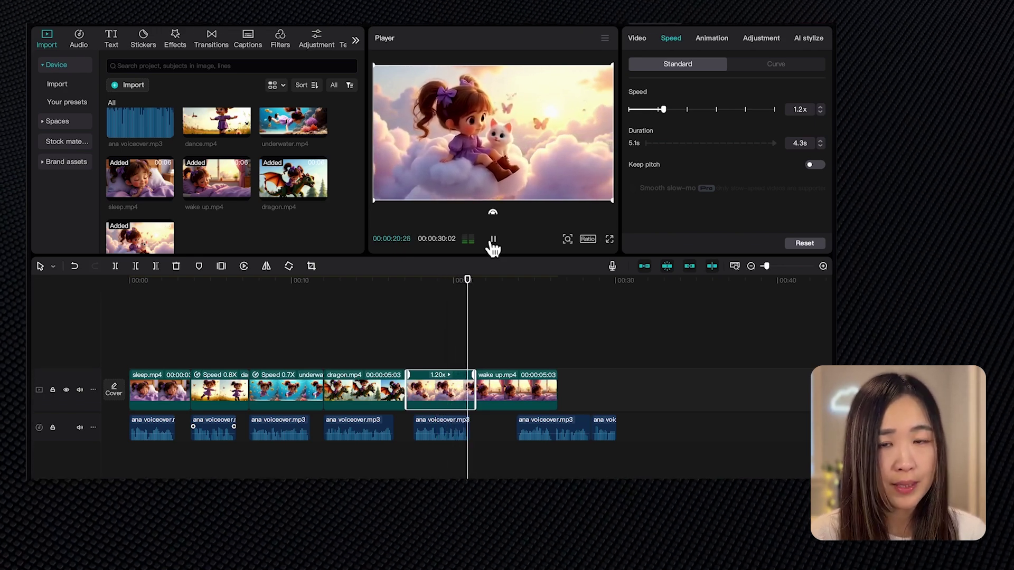
Set the cloud float clip to 1.1x speed and play back the cloud scene
{"action": "left_click", "coordinate": [421, 417]}
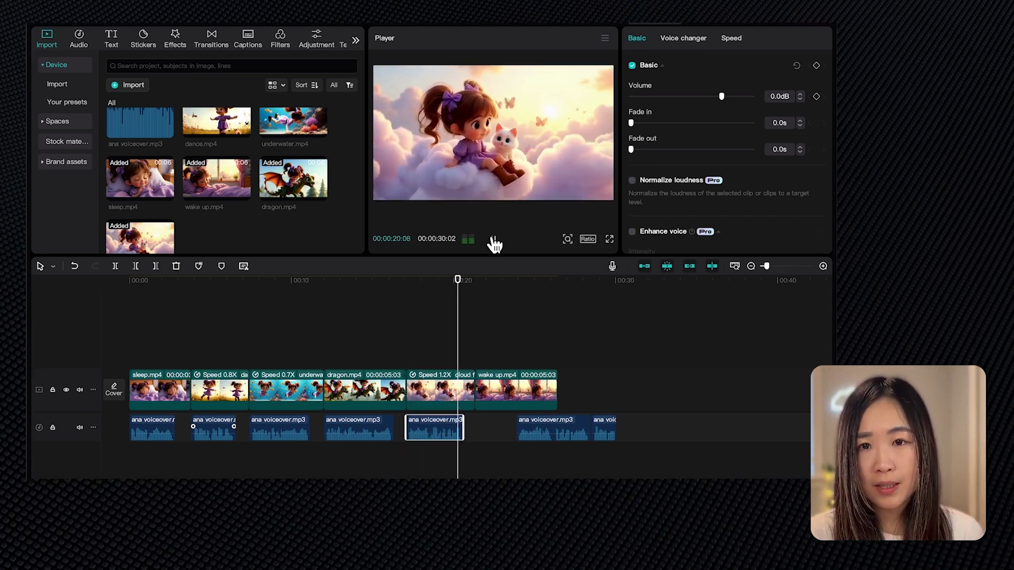
{"action": "left_click", "coordinate": [451, 392]}
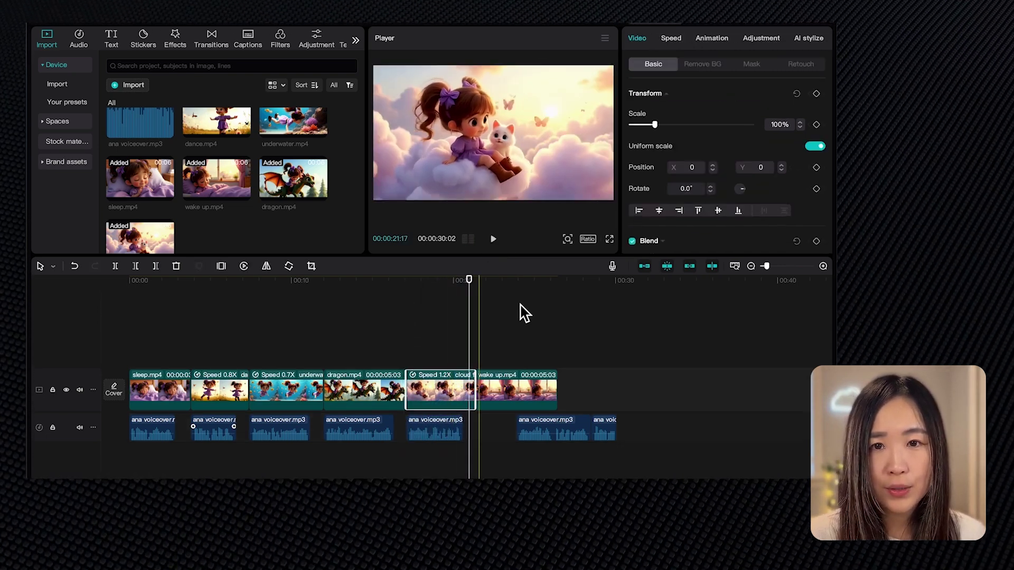
{"action": "left_click", "coordinate": [672, 40]}
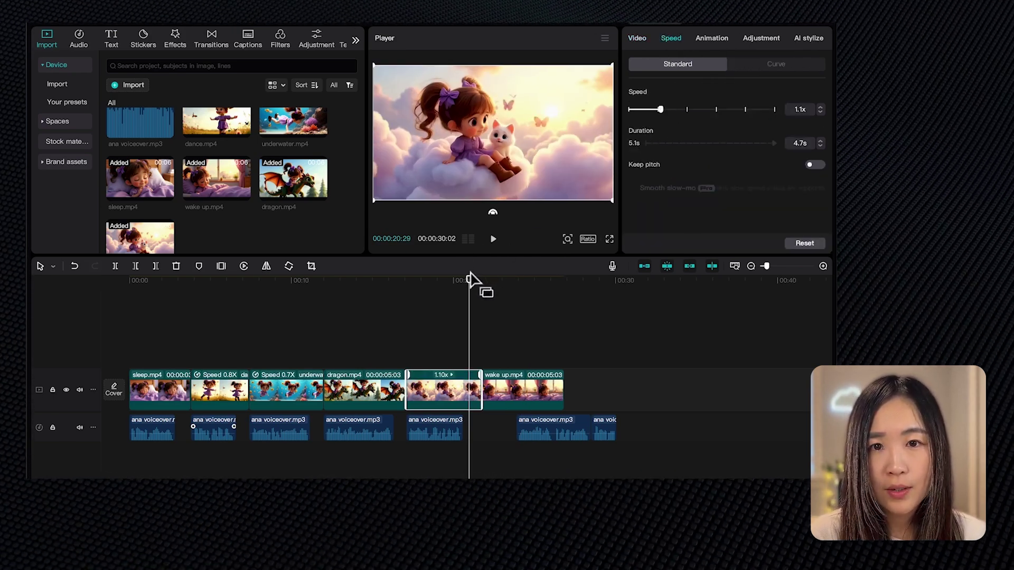
{"action": "left_click_drag", "start_coordinate": [460, 297], "coordinate": [434, 297]}
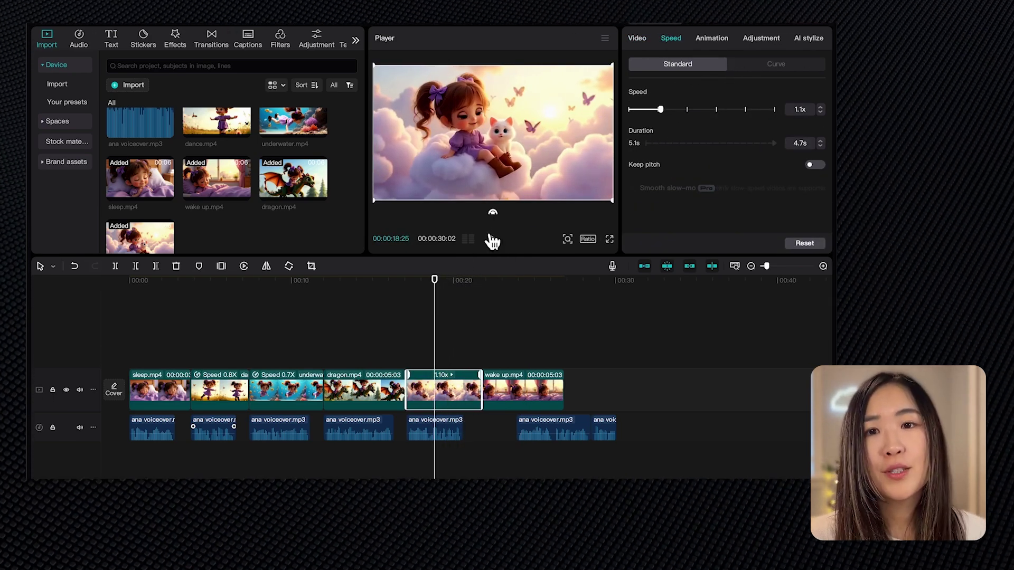
{"action": "left_click", "coordinate": [493, 242]}
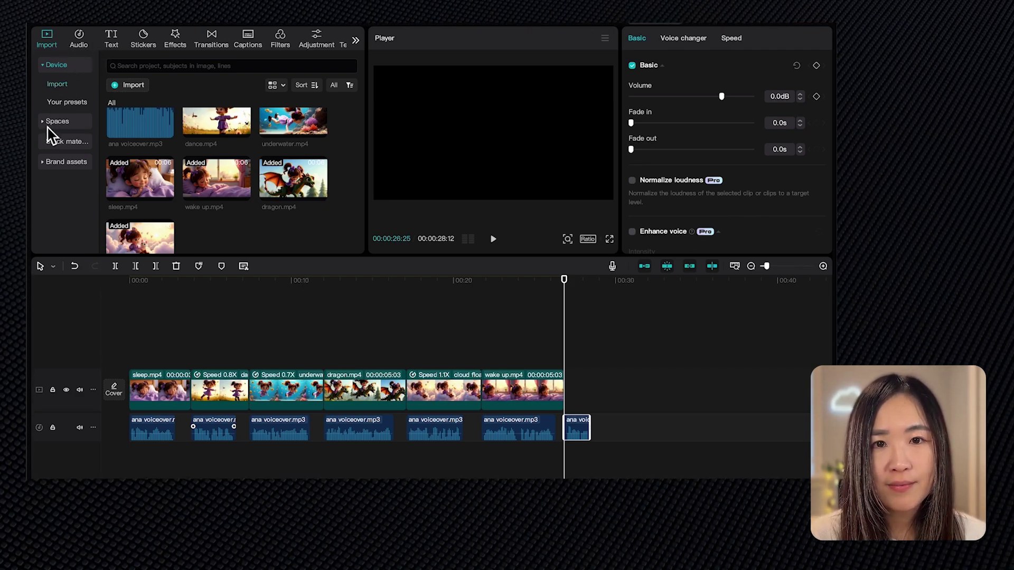
Find a 'purple back' stock gradient and place it after the last scene
{"action": "left_click", "coordinate": [58, 141]}
{"action": "left_click", "coordinate": [158, 67]}
{"action": "type", "text": "purple back"}
{"action": "left_click", "coordinate": [160, 87]}
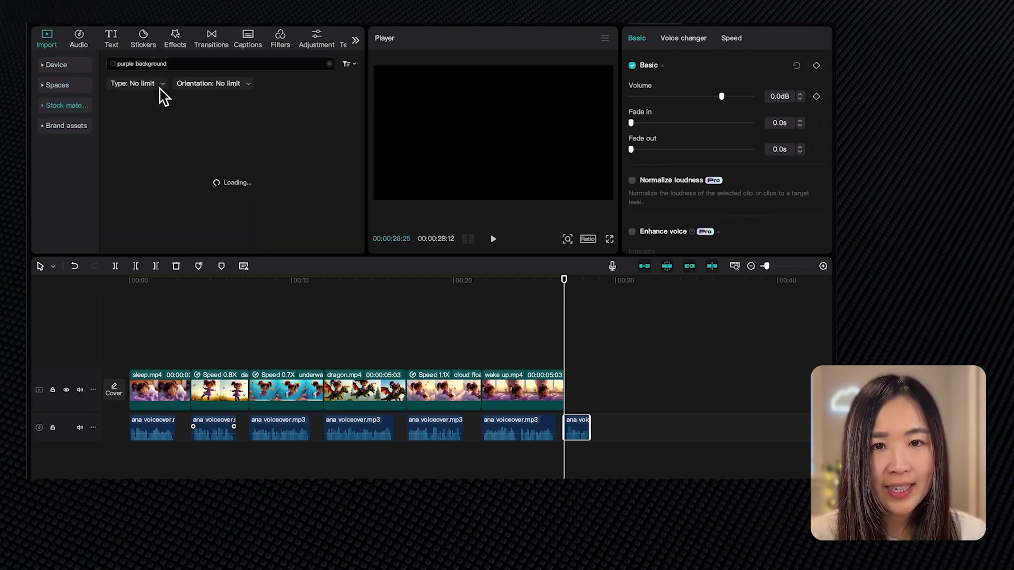
{"action": "left_click_drag", "start_coordinate": [158, 114], "coordinate": [570, 402]}
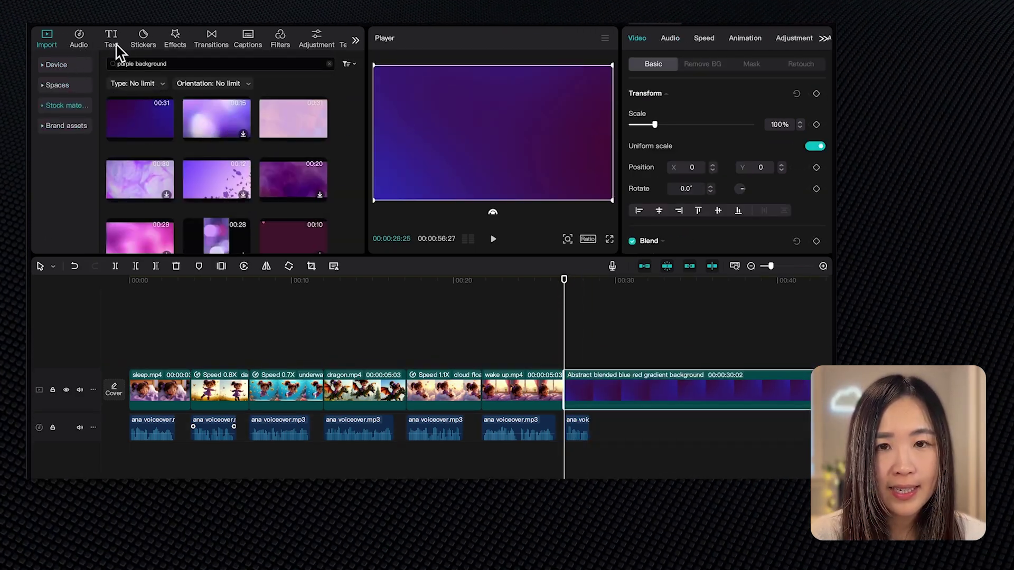
Add the Sweet Dreams text and trim the end card background to end near 0:30
{"action": "left_click", "coordinate": [112, 42]}
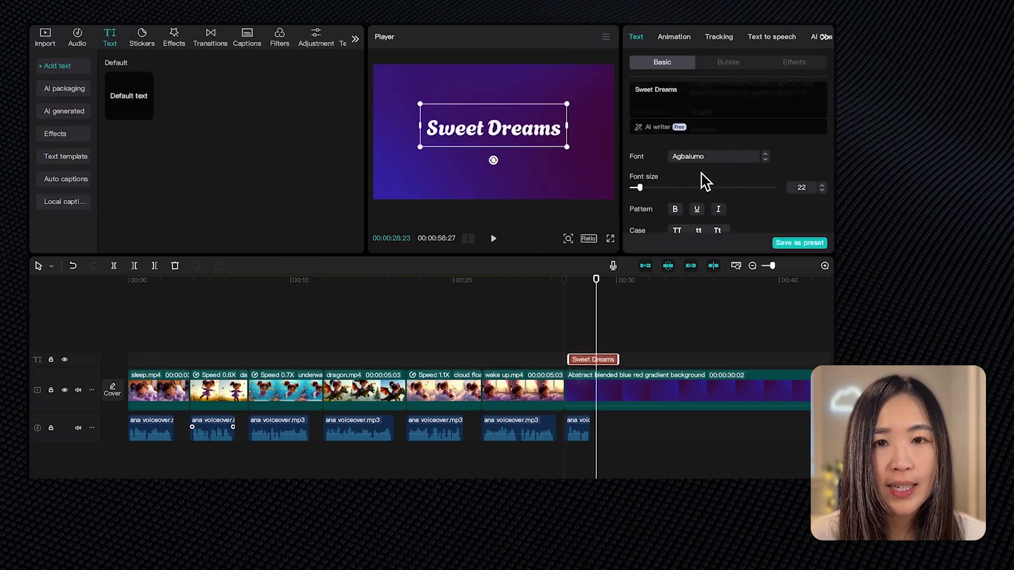
{"action": "scroll", "coordinate": [704, 181], "scroll_direction": "down", "scroll_amount": 5}
{"action": "scroll", "coordinate": [706, 181], "scroll_direction": "down", "scroll_amount": 3}
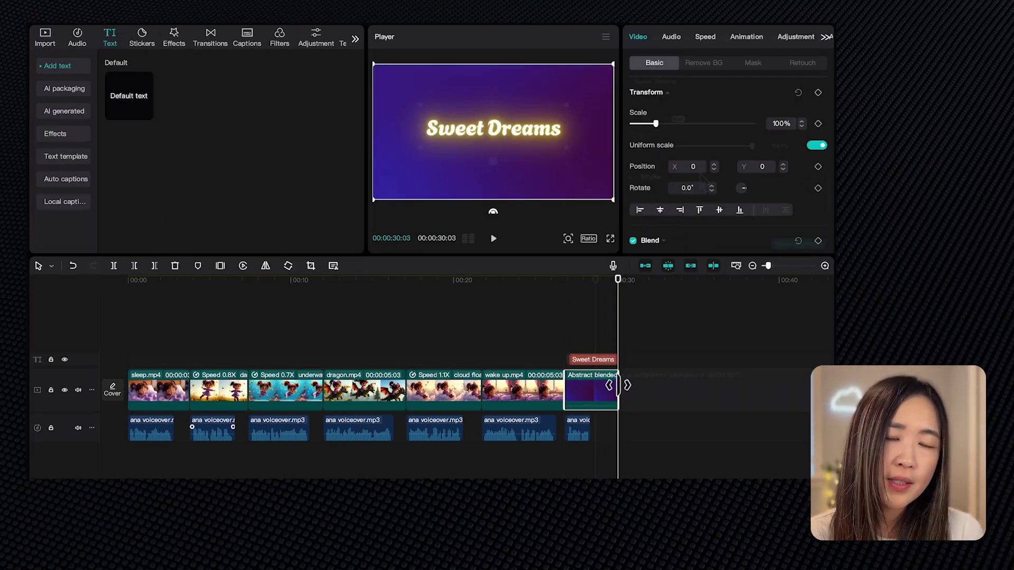
{"action": "left_click_drag", "start_coordinate": [618, 385], "coordinate": [620, 385]}
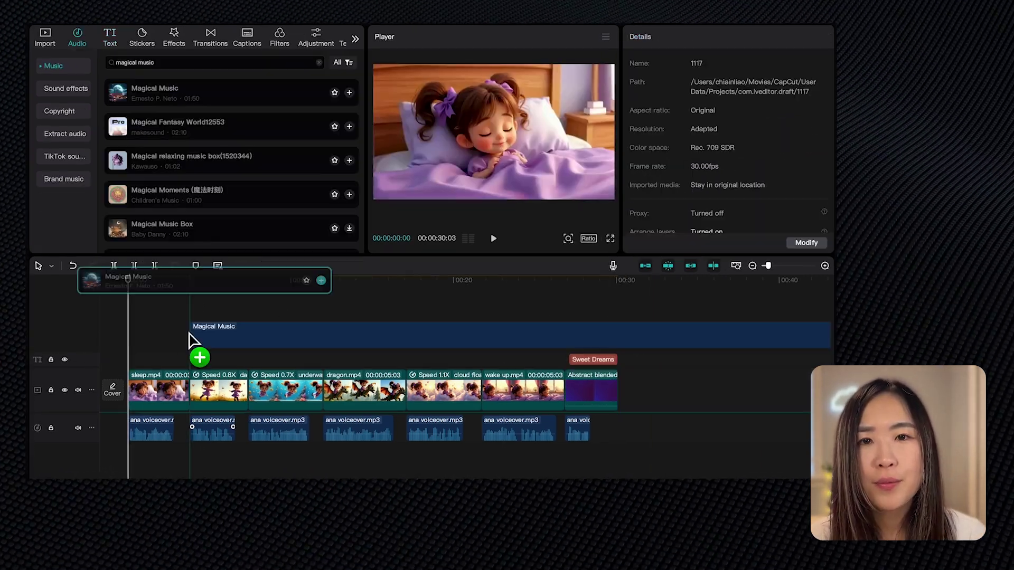
Add the Magical Music track, a trimmed bubble effect and Bubble sound effect 6 to the timeline
{"action": "left_click_drag", "start_coordinate": [192, 339], "coordinate": [195, 465]}
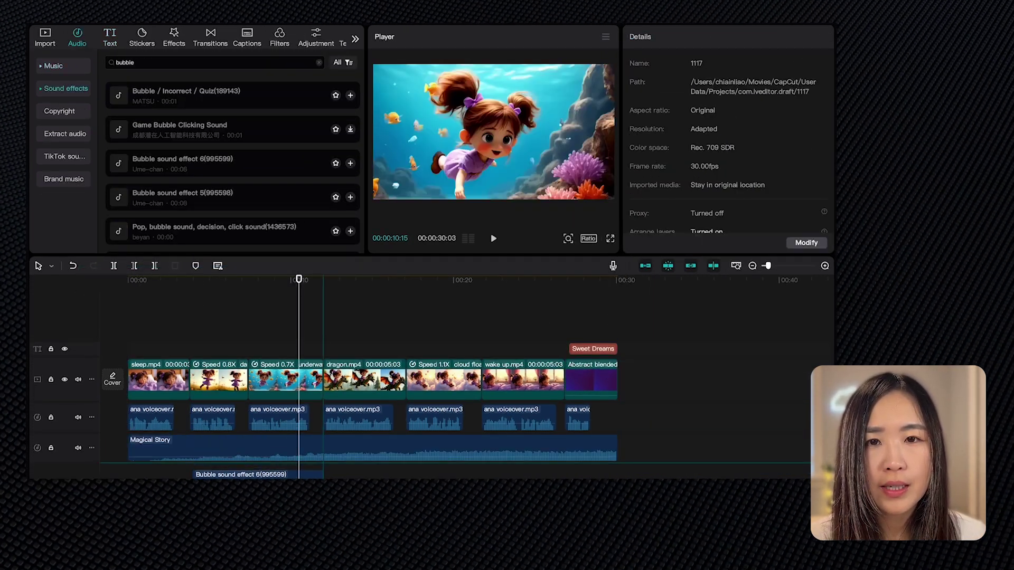
{"action": "left_click_drag", "start_coordinate": [185, 476], "coordinate": [248, 467]}
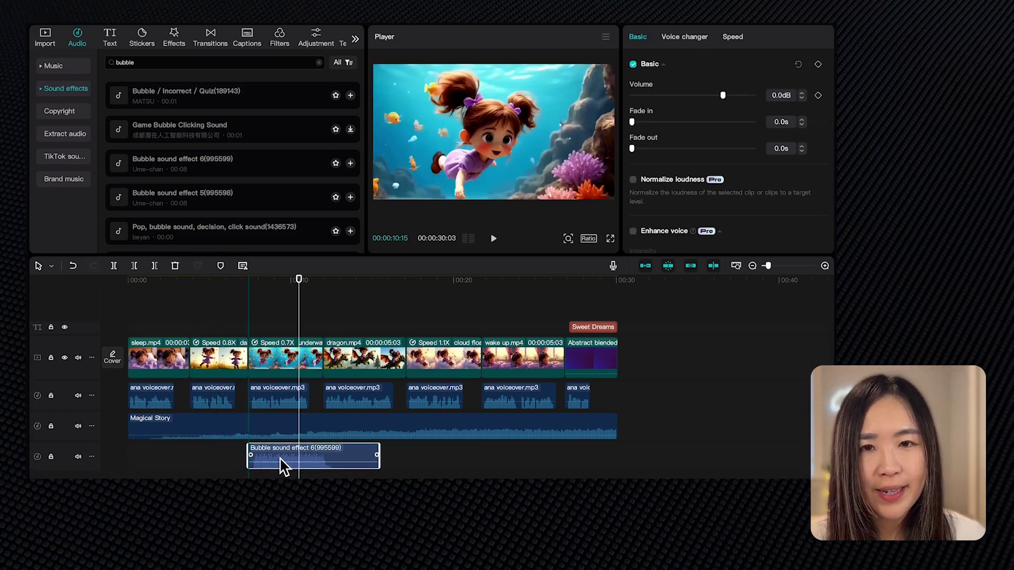
{"action": "left_click_drag", "start_coordinate": [378, 454], "coordinate": [355, 453]}
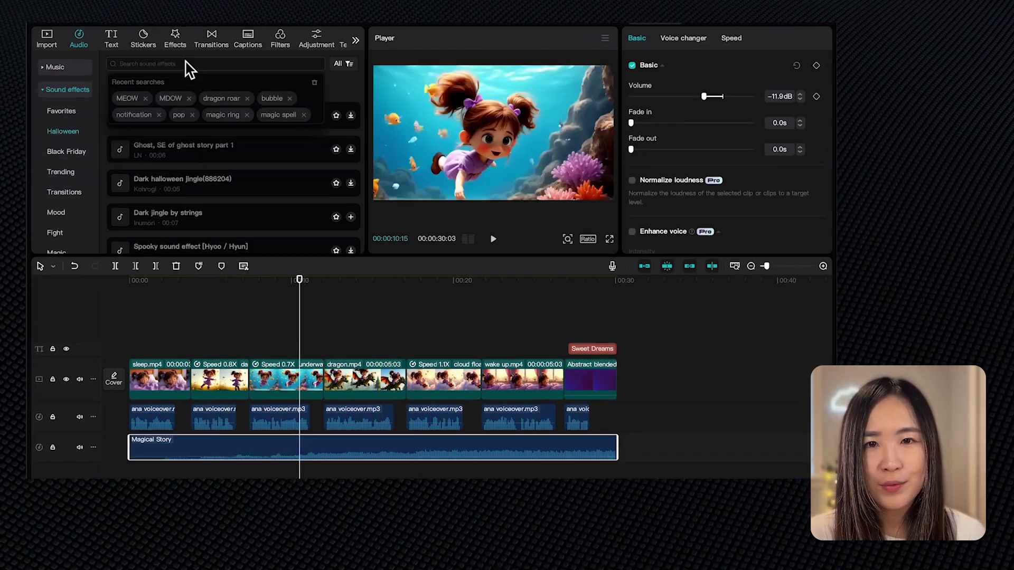
{"action": "type", "text": "bu"}
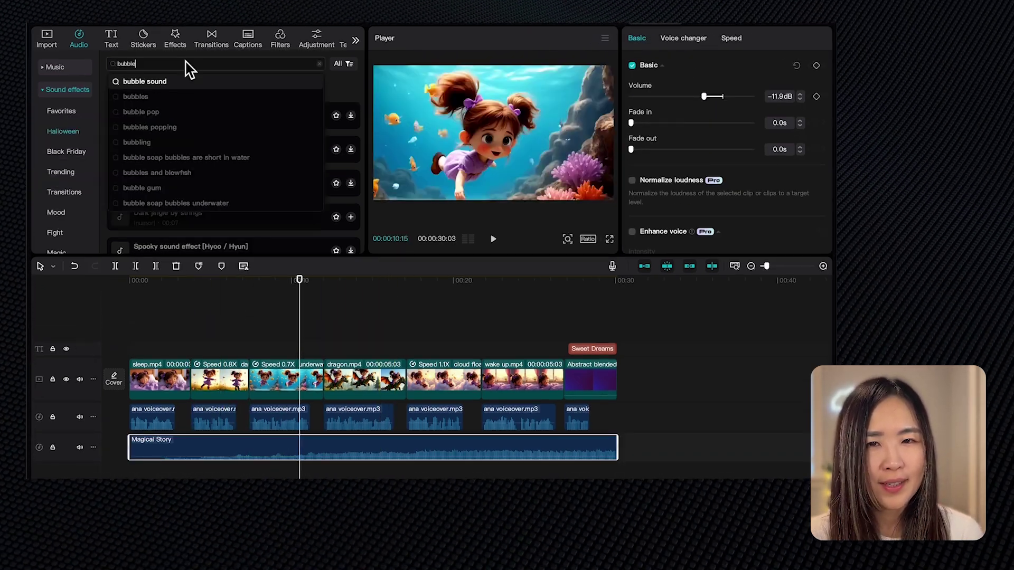
{"action": "key", "text": "Return"}
{"action": "left_click", "coordinate": [198, 167]}
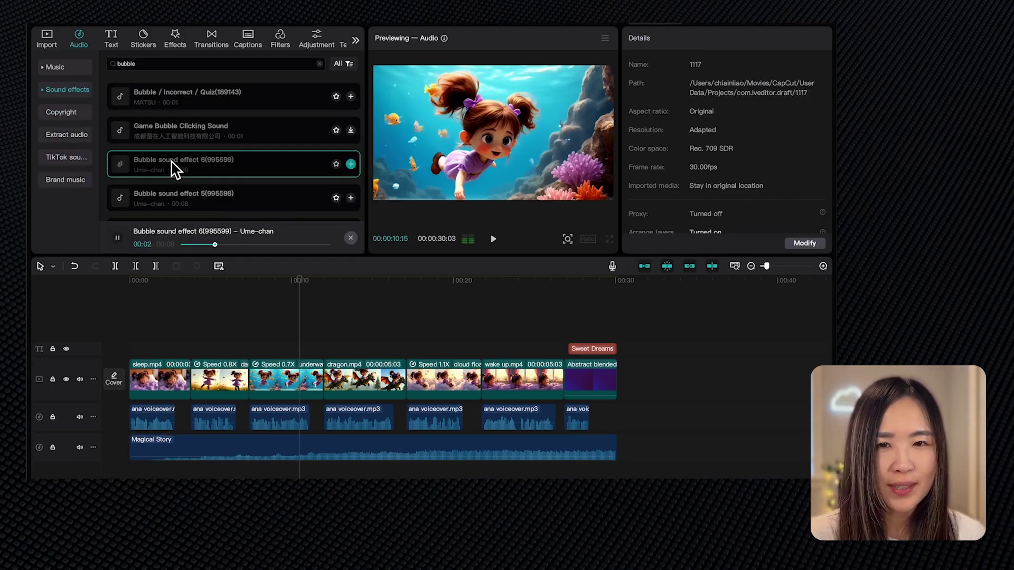
{"action": "left_click_drag", "start_coordinate": [175, 169], "coordinate": [197, 467]}
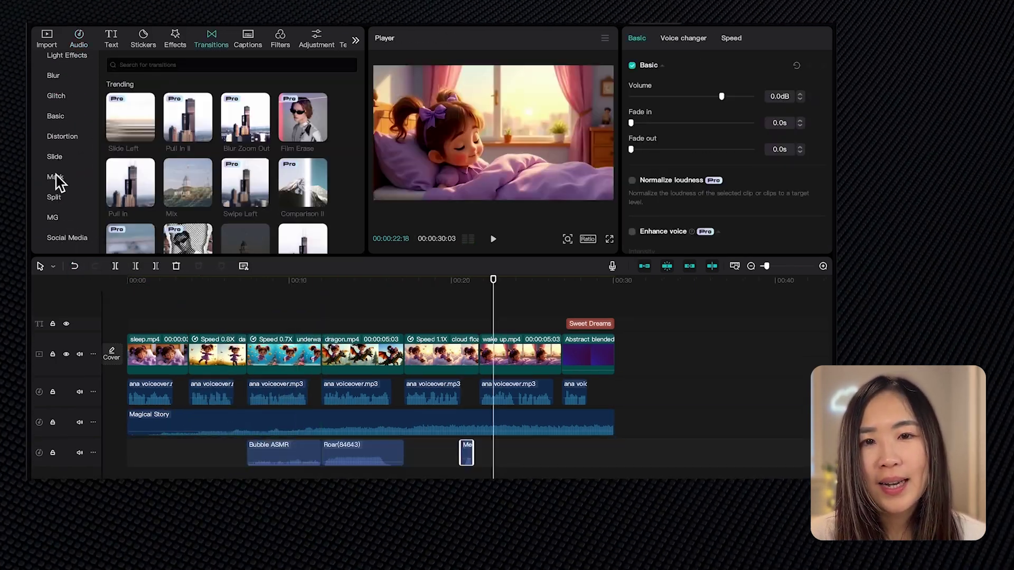
Place the MG Cartoon Swirl transition between the wake-up scene and the end card
{"action": "left_click", "coordinate": [56, 115]}
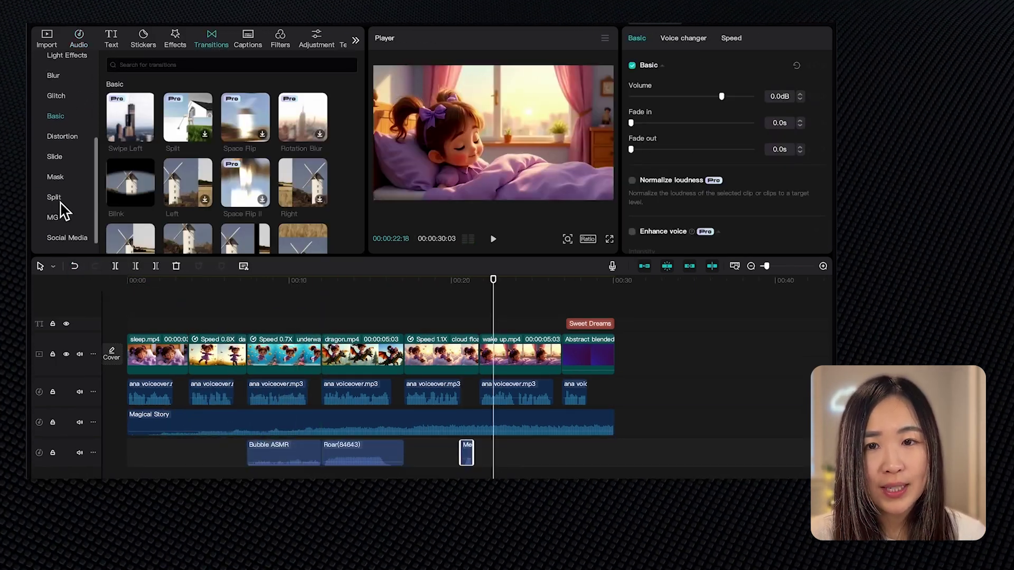
{"action": "left_click", "coordinate": [52, 218]}
{"action": "left_click_drag", "start_coordinate": [245, 117], "coordinate": [561, 354]}
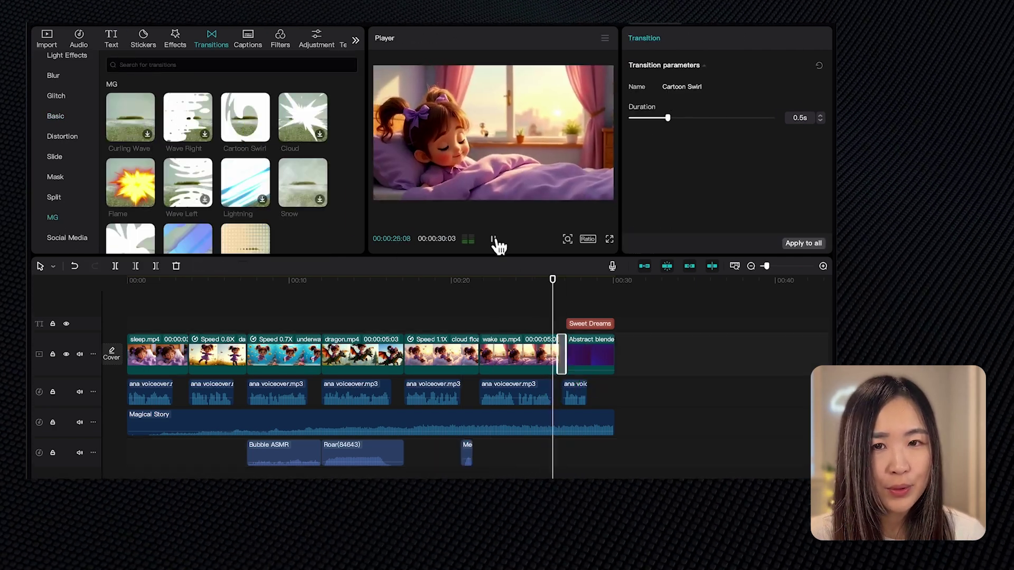